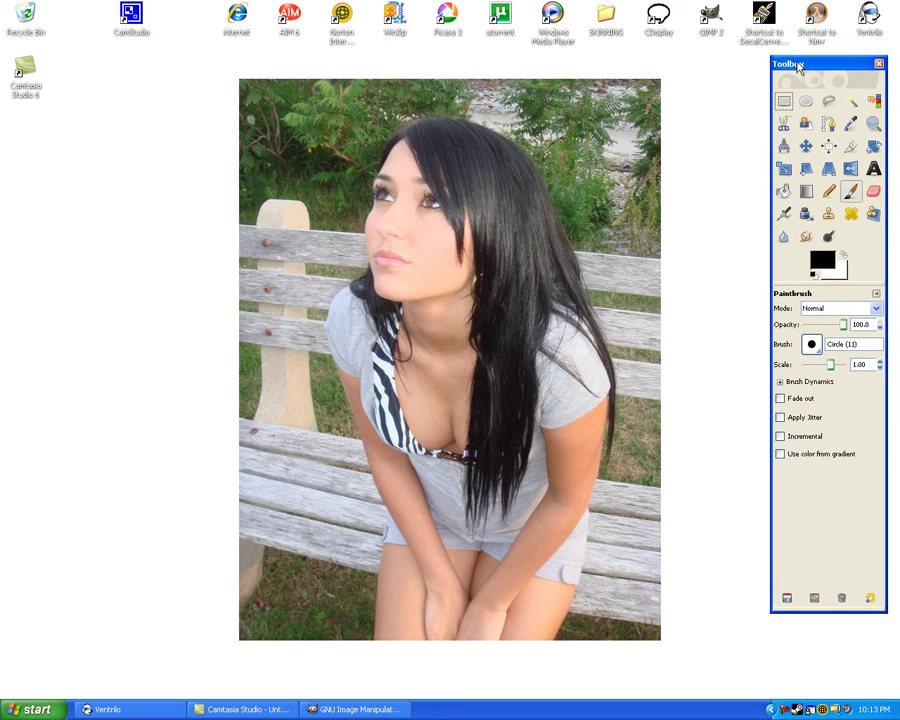
Raise the empty GIMP main window from the taskbar so it covers the photo.
{"action": "left_click_drag", "start_coordinate": [796, 47], "coordinate": [801, 63]}
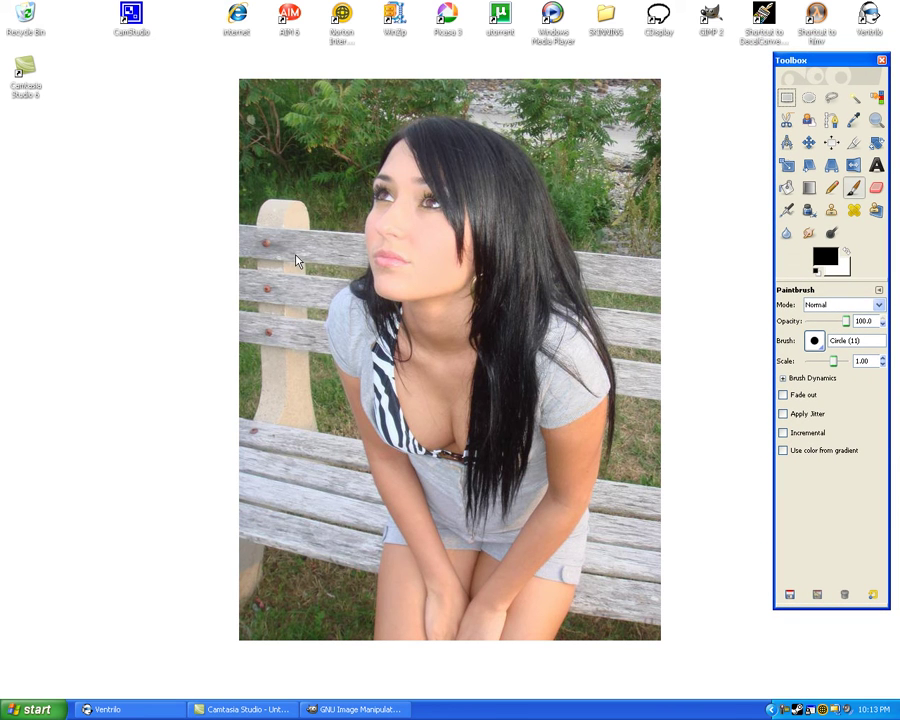
{"action": "left_click", "coordinate": [501, 297]}
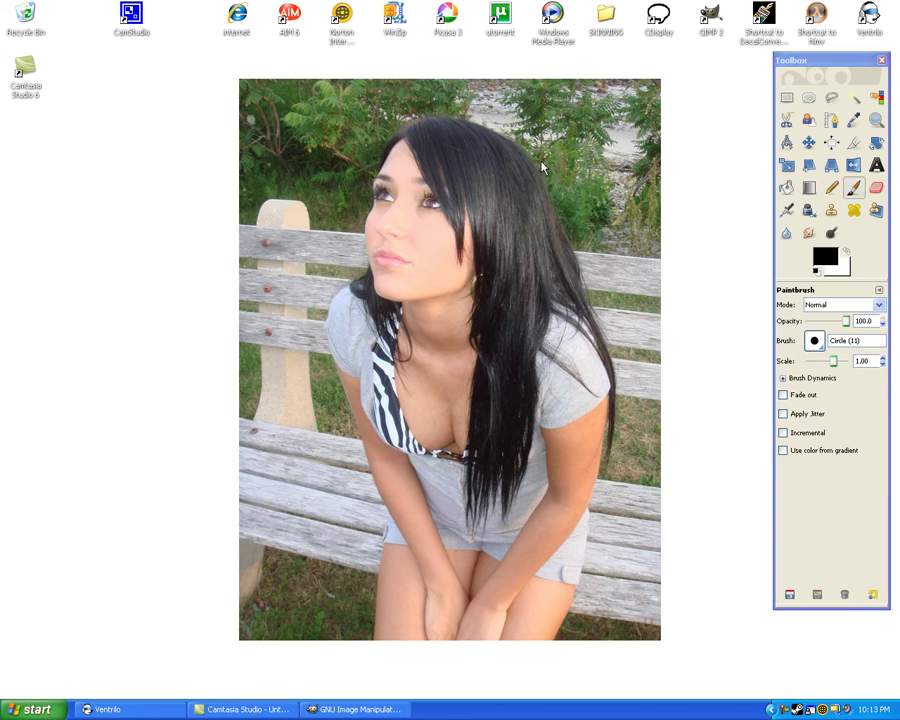
{"action": "left_click", "coordinate": [376, 705]}
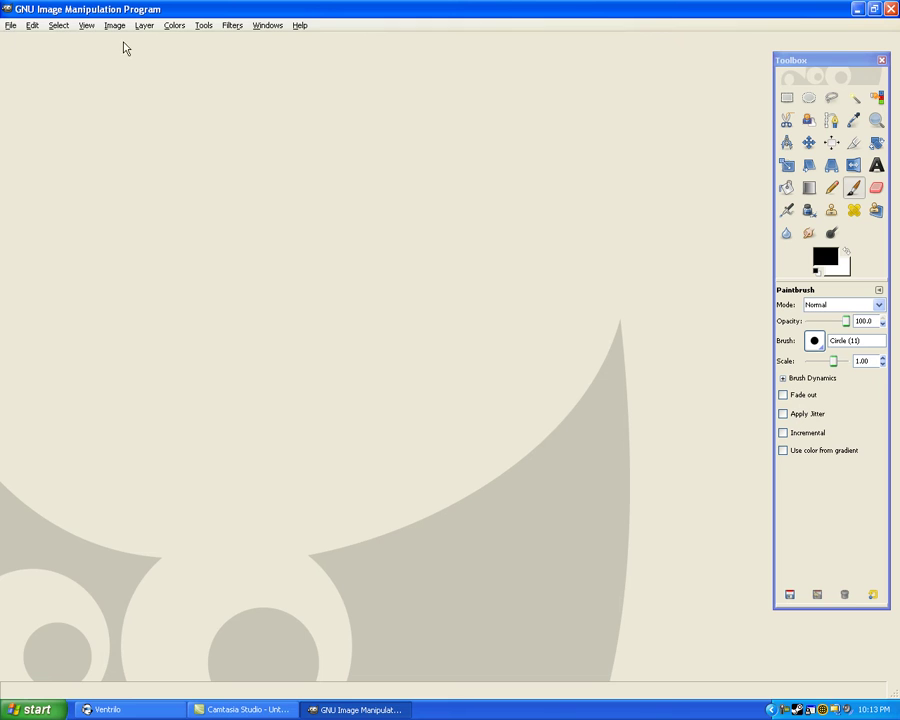
Launch the Alien Glow logo script from File > Create > Logos.
{"action": "left_click", "coordinate": [8, 26]}
{"action": "mouse_move", "coordinate": [60, 55]}
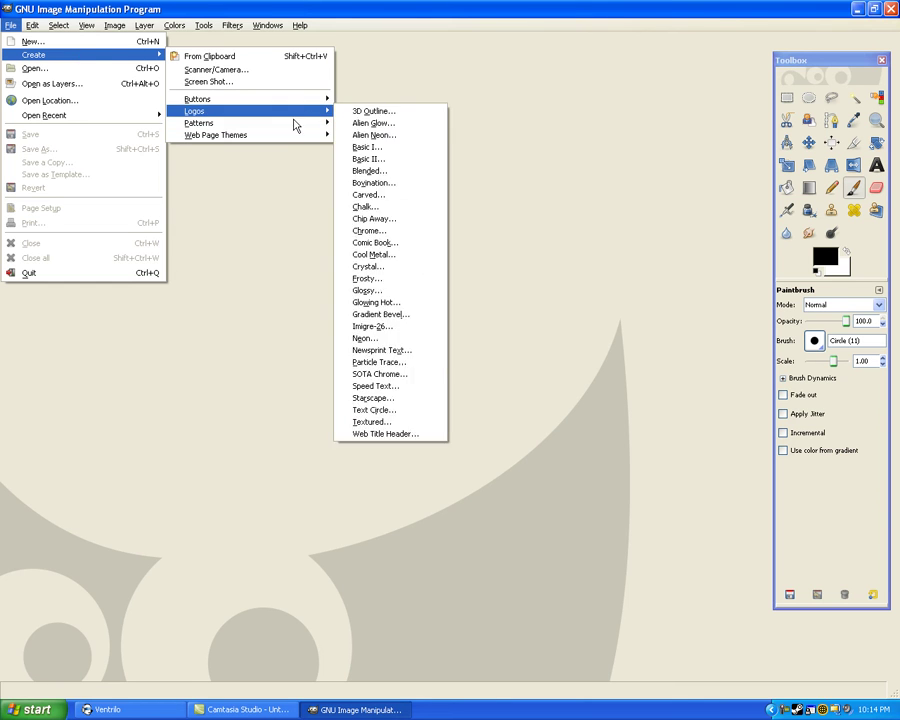
{"action": "mouse_move", "coordinate": [195, 111]}
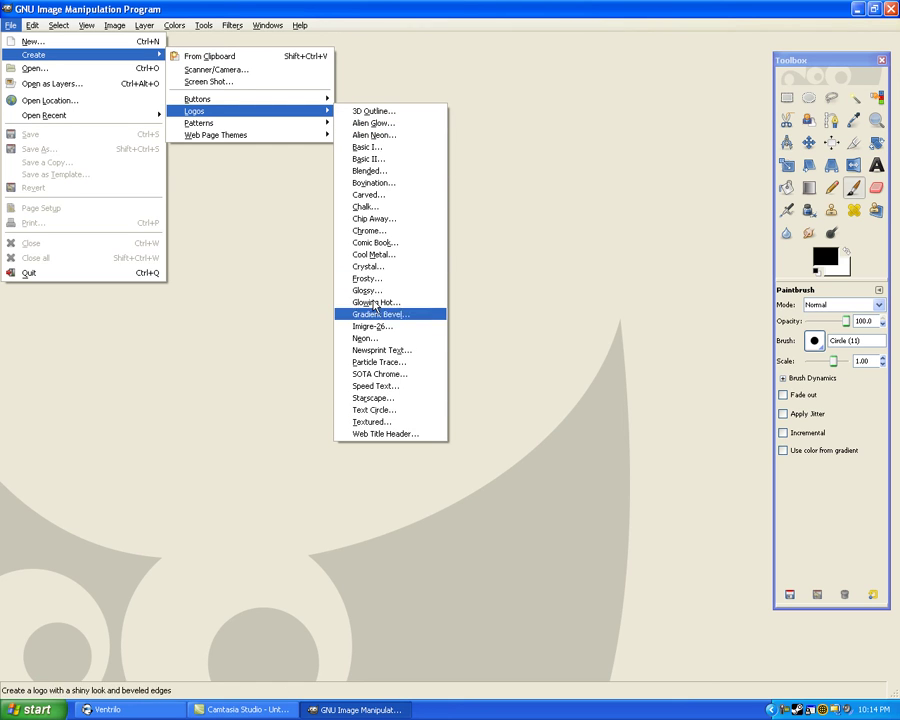
{"action": "left_click", "coordinate": [384, 123]}
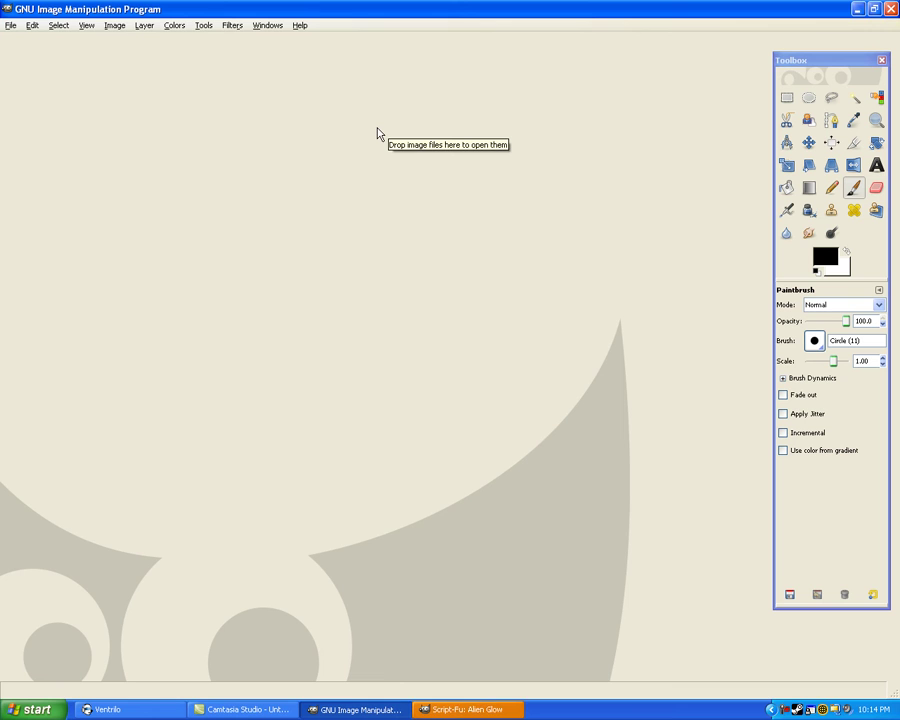
Set the Alien Glow text to 'Killjoy' at size 150 and bring up the font choices.
{"action": "left_click", "coordinate": [470, 709]}
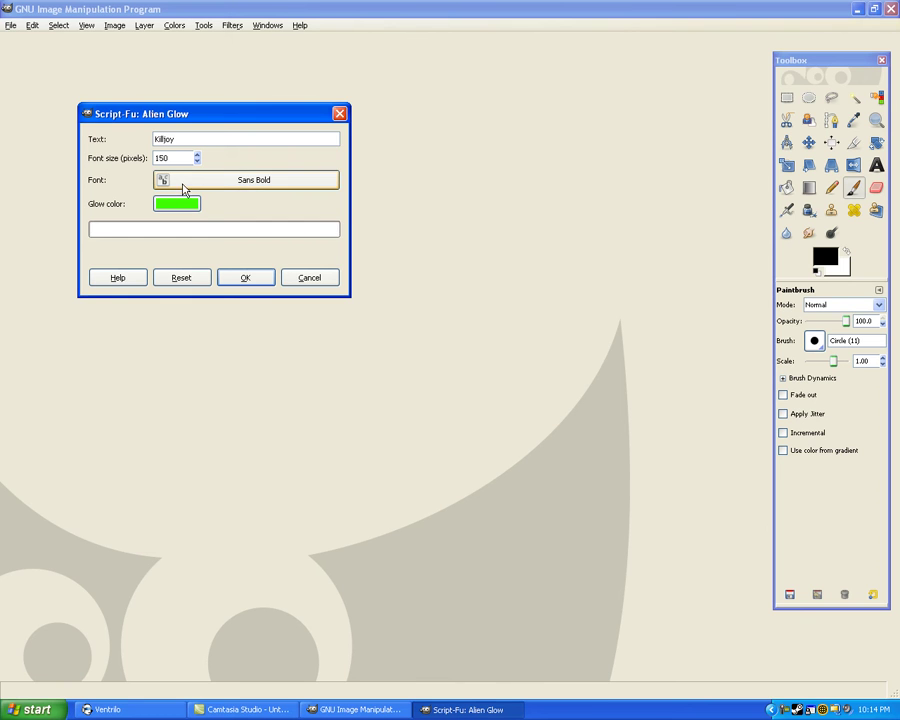
{"action": "left_click", "coordinate": [183, 185]}
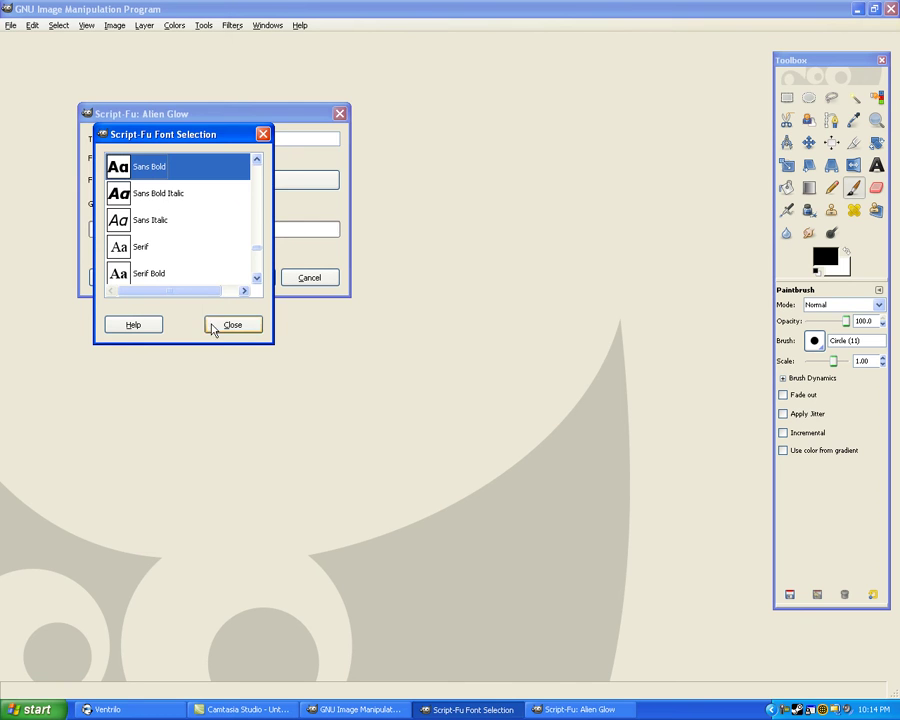
Keep Sans Bold, change the glow colour to a saturated blue, and generate the Killjoy logo.
{"action": "left_click", "coordinate": [227, 329]}
{"action": "left_click", "coordinate": [172, 203]}
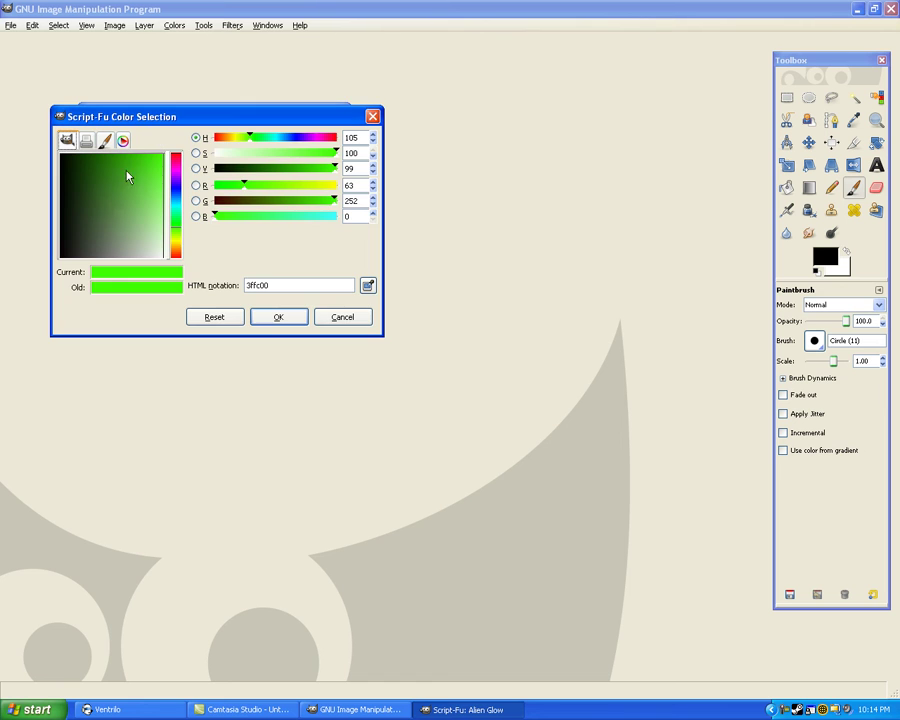
{"action": "mouse_move", "coordinate": [126, 175]}
{"action": "left_mouse_down"}
{"action": "mouse_move", "coordinate": [159, 187]}
{"action": "mouse_move", "coordinate": [115, 221]}
{"action": "mouse_move", "coordinate": [143, 178]}
{"action": "left_mouse_up"}
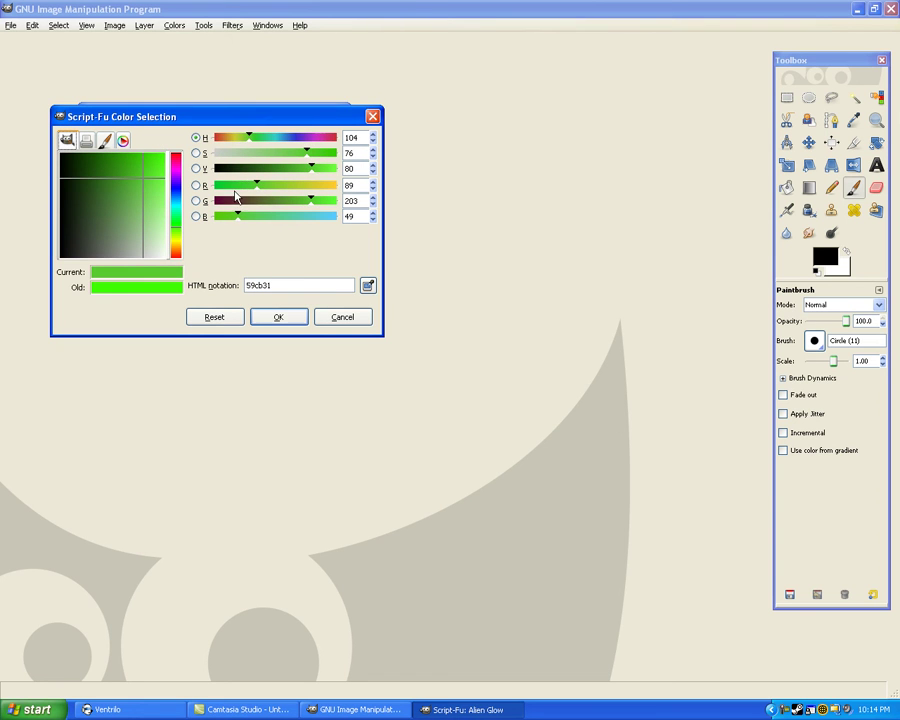
{"action": "left_click_drag", "start_coordinate": [308, 216], "coordinate": [329, 216]}
{"action": "left_click_drag", "start_coordinate": [159, 198], "coordinate": [152, 173]}
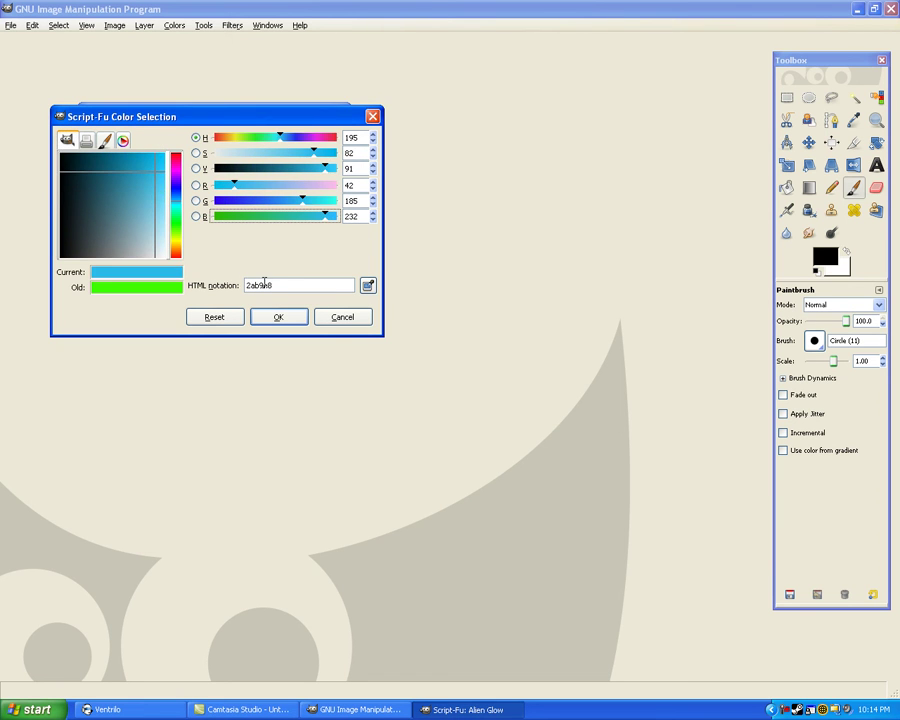
{"action": "left_click", "coordinate": [279, 316]}
{"action": "left_click", "coordinate": [245, 279]}
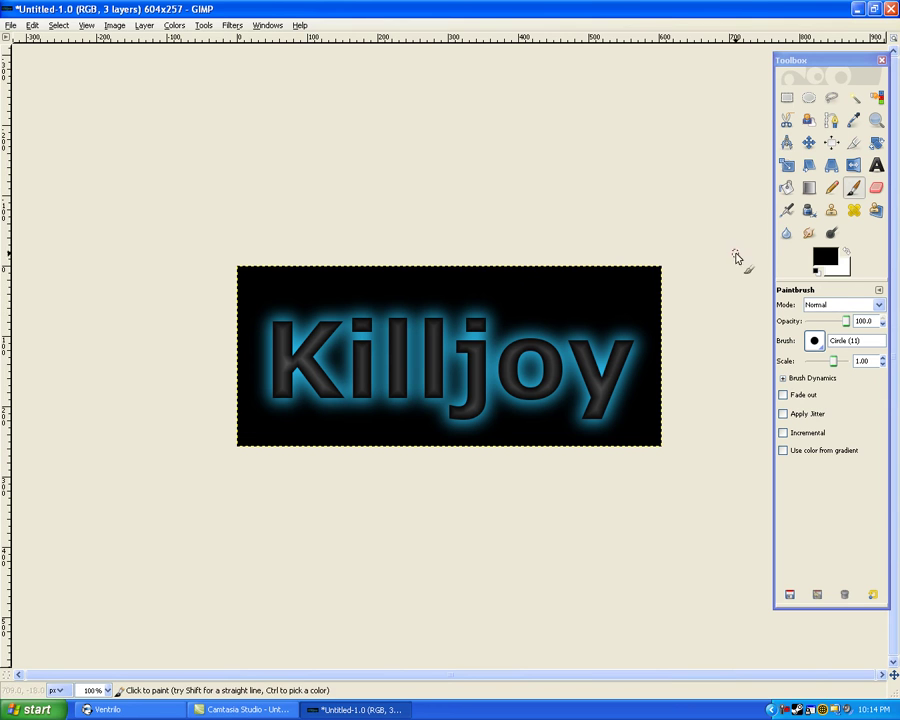
{"action": "left_click", "coordinate": [843, 255]}
{"action": "mouse_move", "coordinate": [642, 291]}
{"action": "left_mouse_down"}
{"action": "mouse_move", "coordinate": [412, 440]}
{"action": "mouse_move", "coordinate": [420, 340]}
{"action": "mouse_move", "coordinate": [253, 370]}
{"action": "mouse_move", "coordinate": [344, 243]}
{"action": "mouse_move", "coordinate": [187, 303]}
{"action": "mouse_move", "coordinate": [196, 407]}
{"action": "mouse_move", "coordinate": [663, 416]}
{"action": "mouse_move", "coordinate": [645, 506]}
{"action": "mouse_move", "coordinate": [719, 396]}
{"action": "mouse_move", "coordinate": [478, 400]}
{"action": "mouse_move", "coordinate": [376, 348]}
{"action": "mouse_move", "coordinate": [287, 261]}
{"action": "mouse_move", "coordinate": [8, 362]}
{"action": "left_mouse_up"}
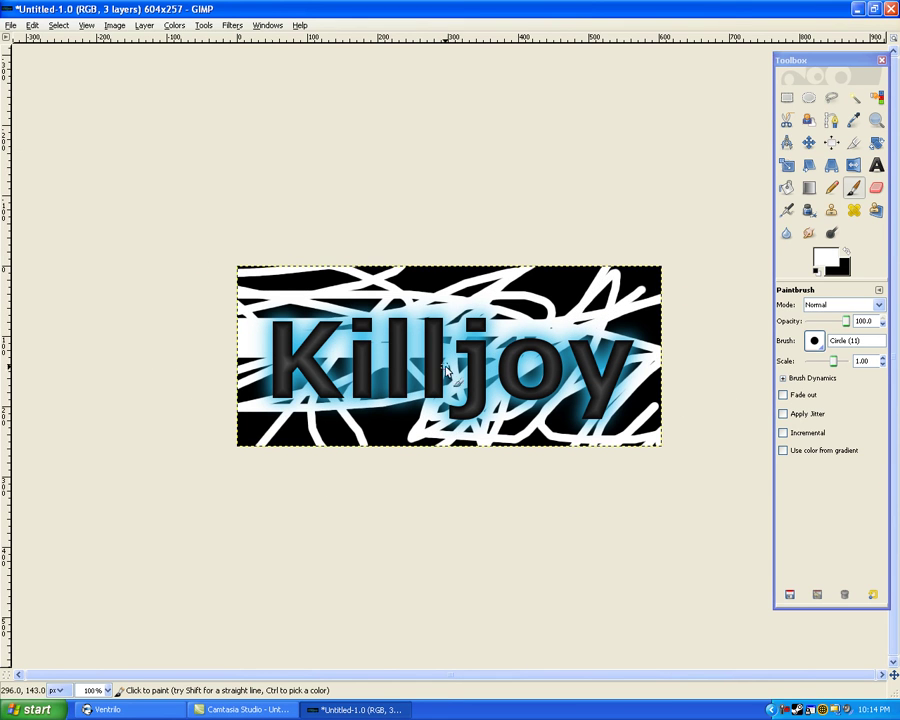
{"action": "left_click", "coordinate": [32, 25]}
{"action": "left_click", "coordinate": [42, 37]}
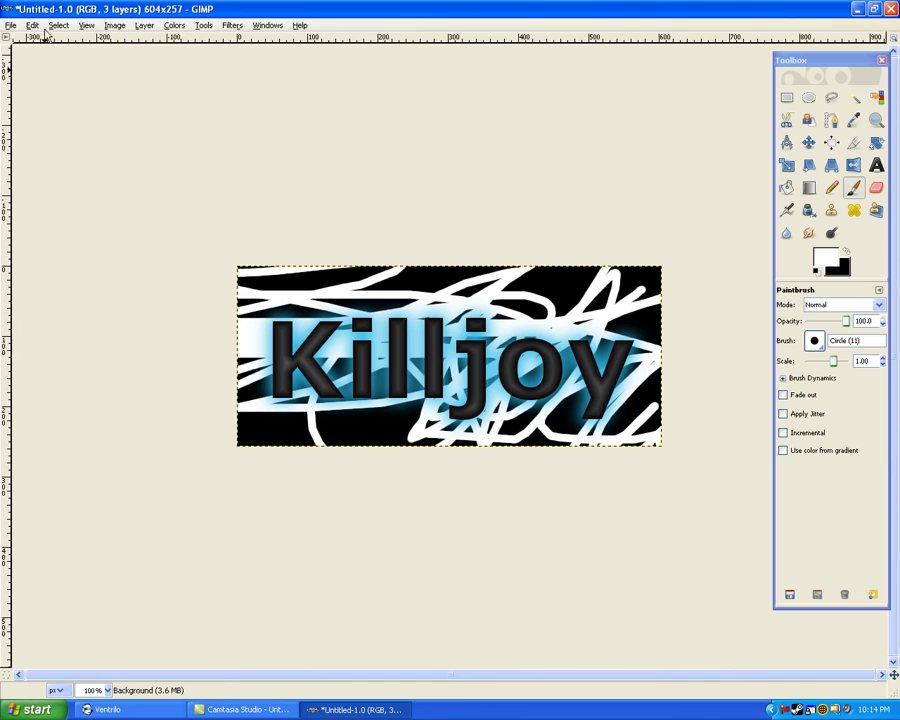
{"action": "left_click", "coordinate": [32, 25]}
{"action": "left_click", "coordinate": [42, 37]}
{"action": "key", "text": "ctrl+z"}
{"action": "key", "text": "ctrl+z"}
{"action": "key", "text": "ctrl+z"}
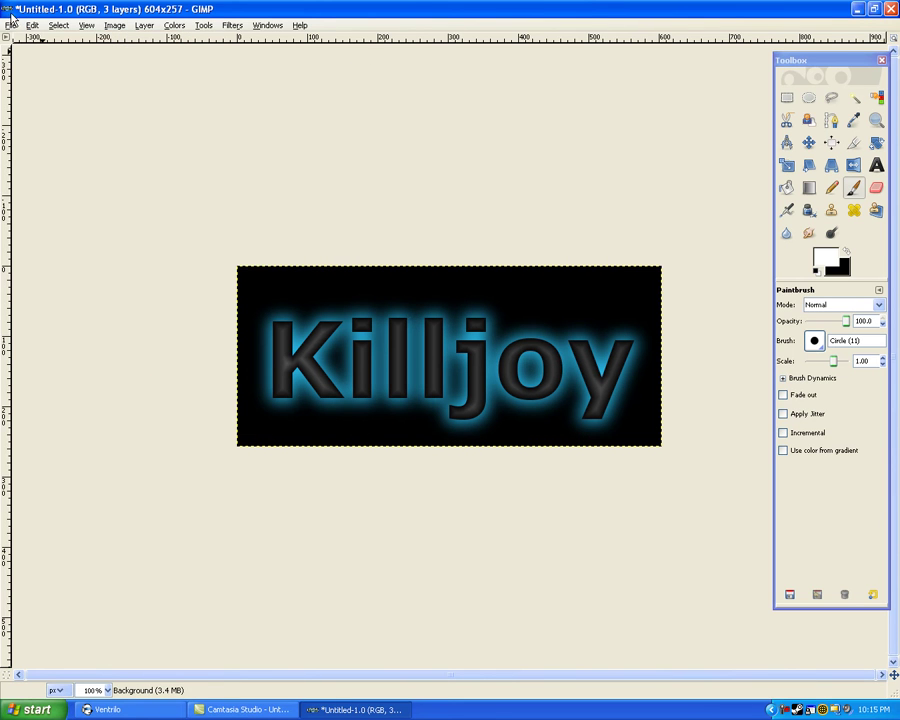
Start Open as Layers and browse My Pictures, previewing CHUCK.jpg and killjoy_fl.jpg.
{"action": "left_click", "coordinate": [8, 25]}
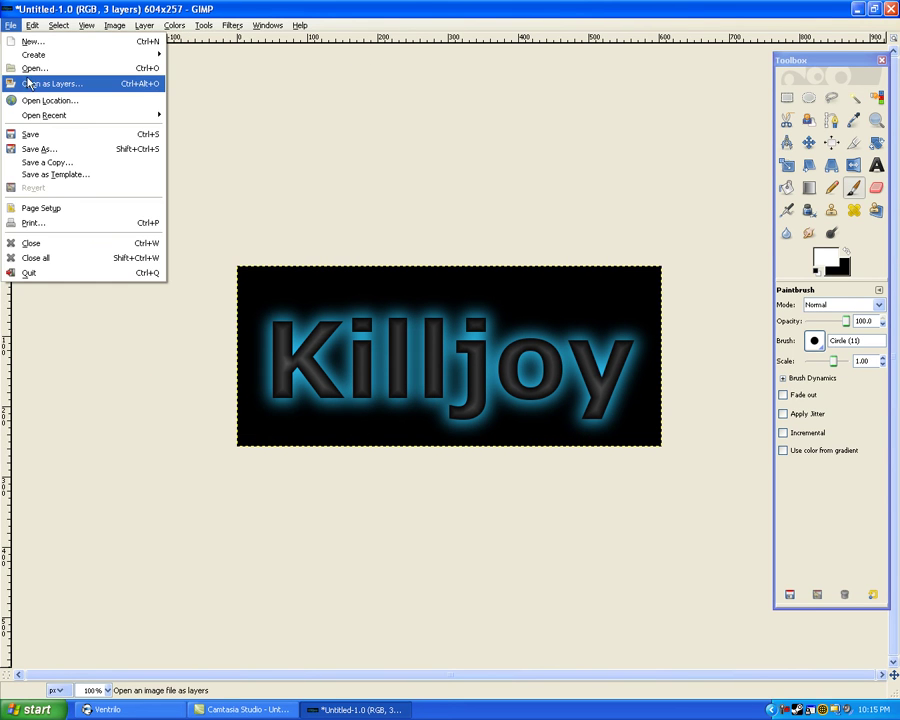
{"action": "left_click", "coordinate": [30, 86]}
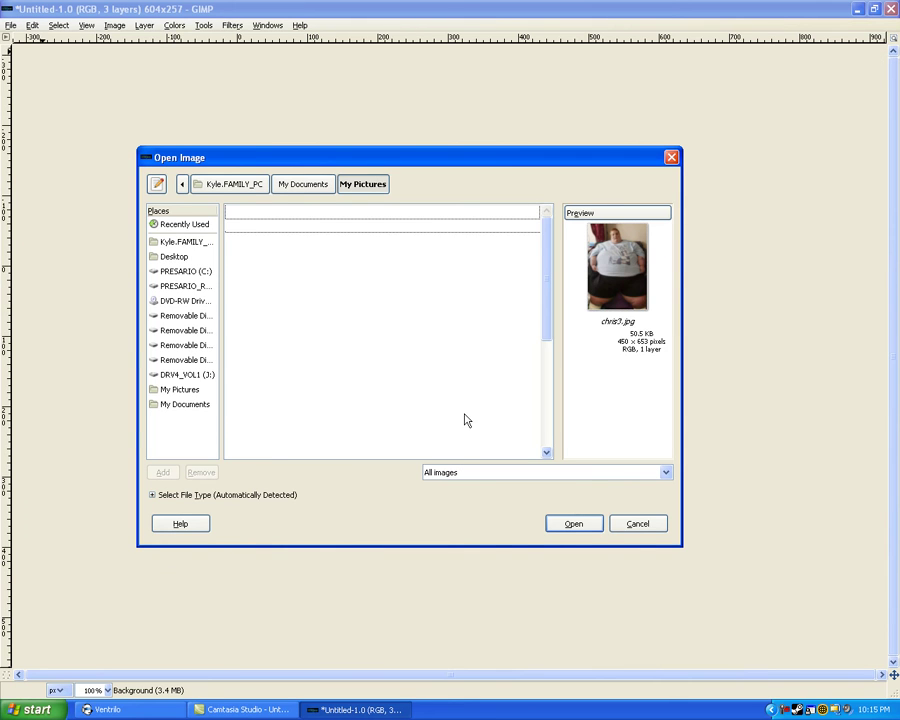
{"action": "scroll", "coordinate": [350, 259], "scroll_direction": "down", "scroll_amount": 1}
{"action": "scroll", "coordinate": [400, 259], "scroll_direction": "up", "scroll_amount": 1}
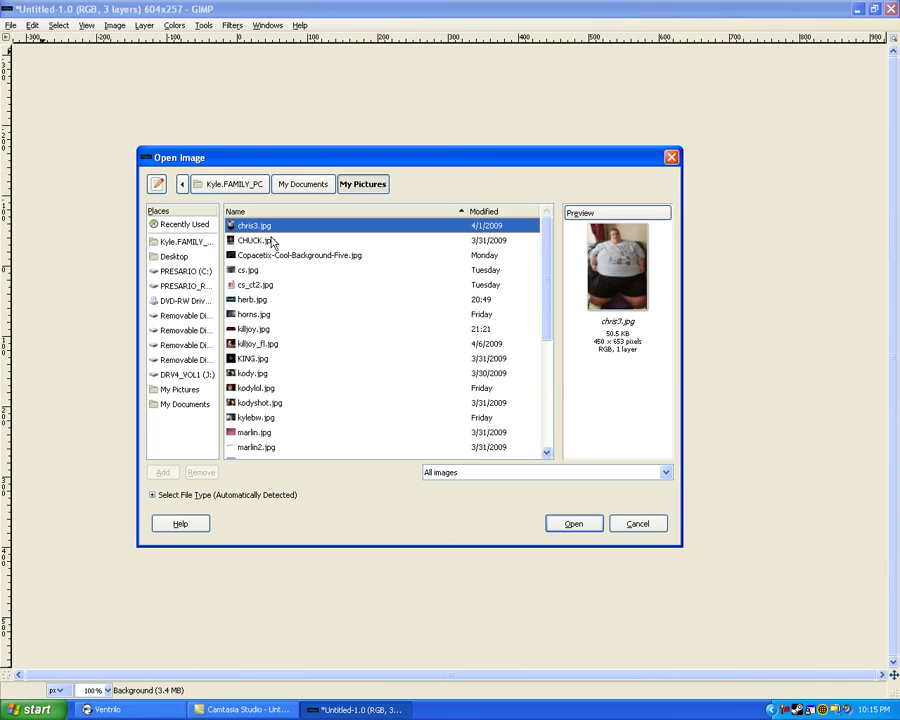
{"action": "left_click", "coordinate": [269, 243]}
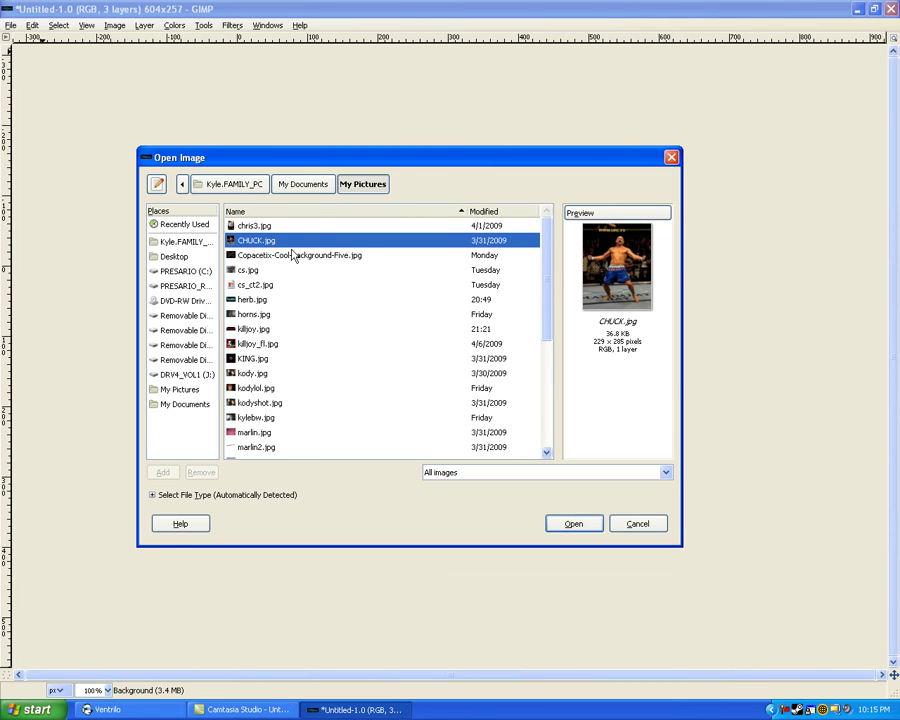
{"action": "scroll", "coordinate": [293, 255], "scroll_direction": "down", "scroll_amount": 1}
{"action": "left_click", "coordinate": [254, 311]}
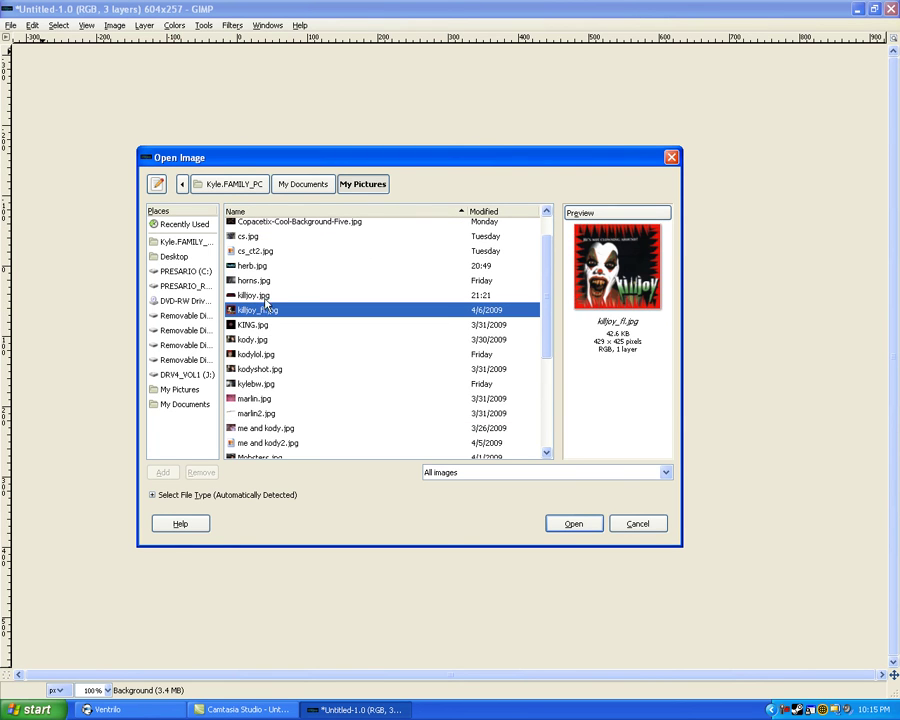
Select skull.gif further down the list and open it as a new layer.
{"action": "scroll", "coordinate": [335, 241], "scroll_direction": "down", "scroll_amount": 2}
{"action": "scroll", "coordinate": [297, 255], "scroll_direction": "down", "scroll_amount": 1}
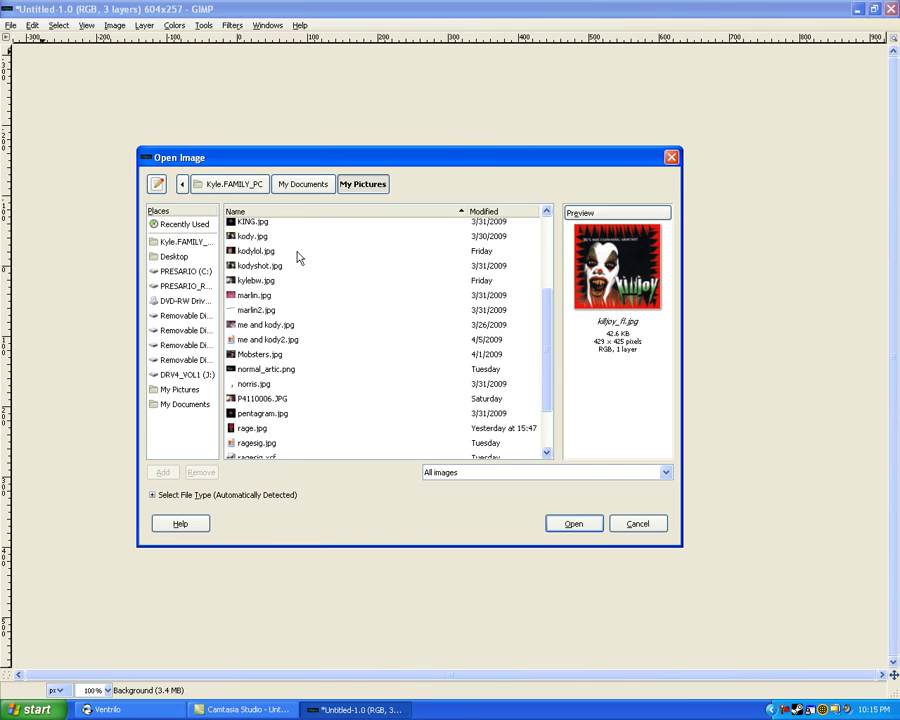
{"action": "scroll", "coordinate": [378, 346], "scroll_direction": "down", "scroll_amount": 1}
{"action": "scroll", "coordinate": [262, 343], "scroll_direction": "down", "scroll_amount": 1}
{"action": "left_click", "coordinate": [250, 436]}
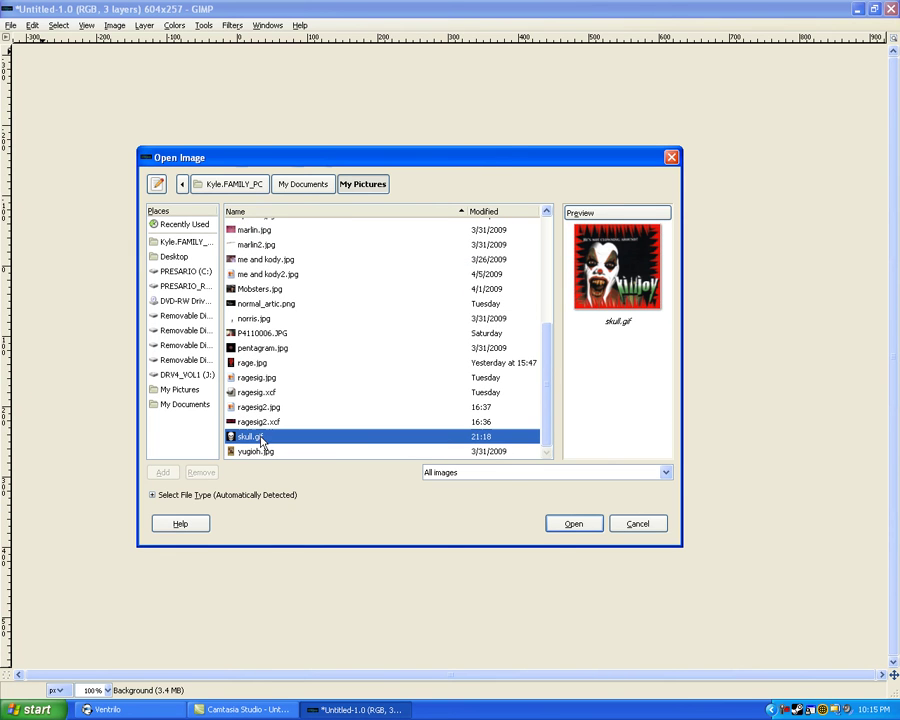
{"action": "left_click", "coordinate": [556, 530]}
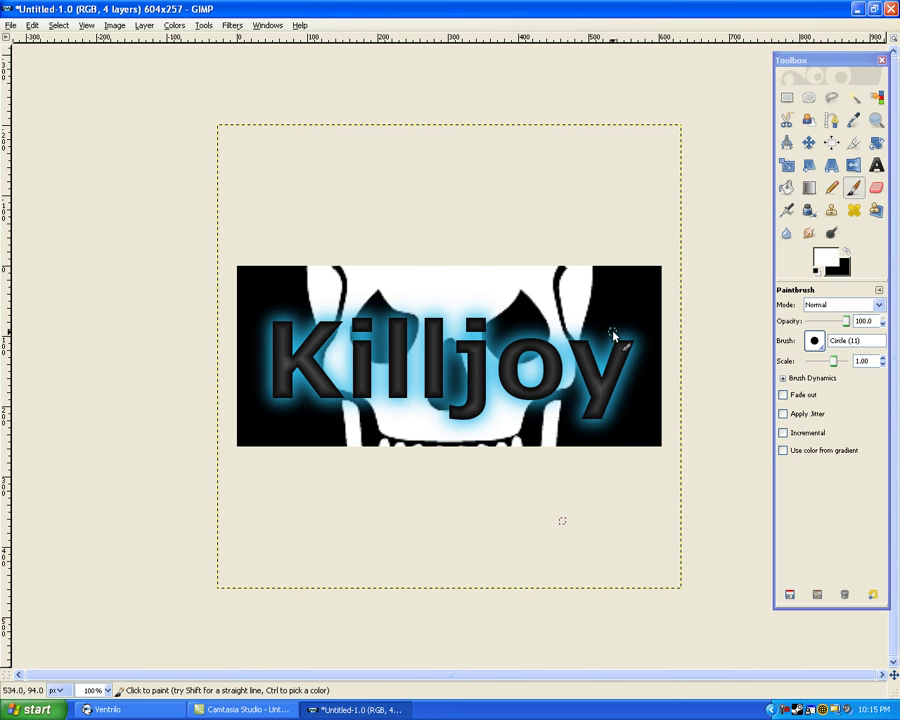
Select the Scale tool for resizing the skull layer.
{"action": "left_click", "coordinate": [787, 167]}
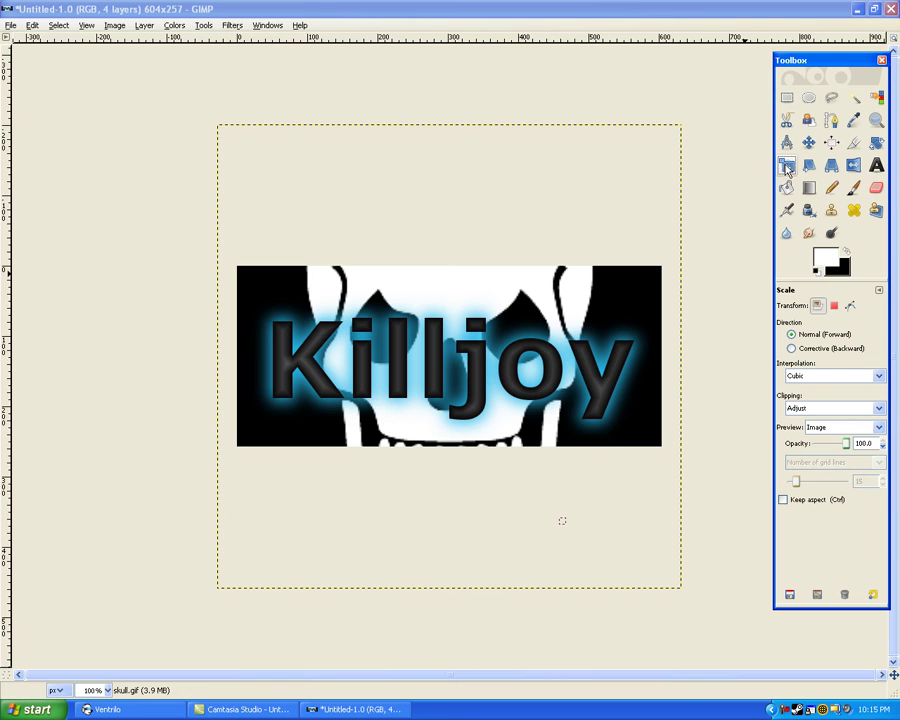
Attempt a proportional scale of the skull, then cancel the distorted result.
{"action": "left_click", "coordinate": [251, 186]}
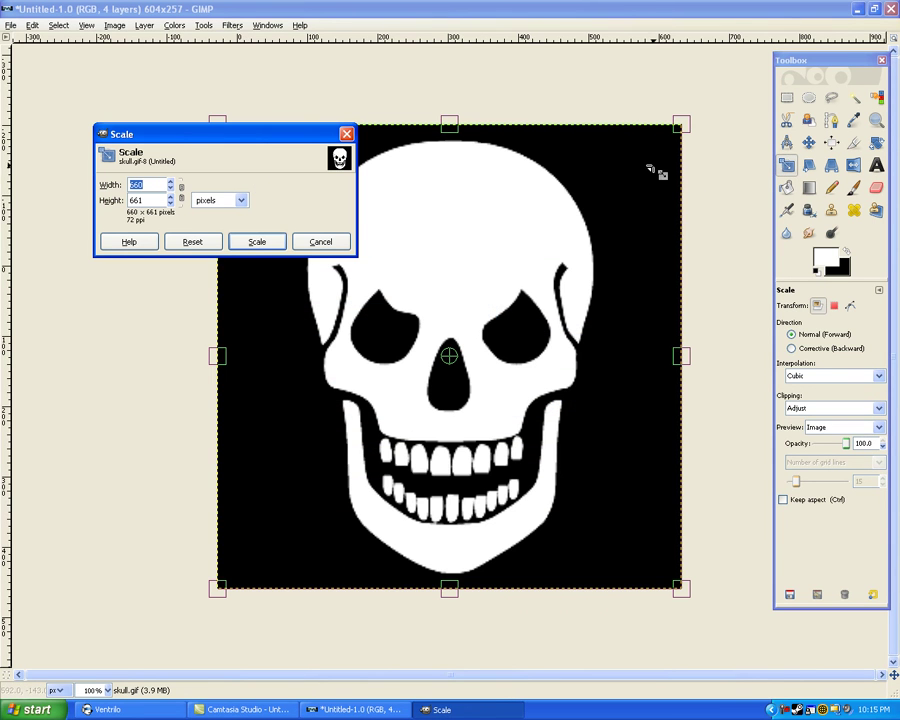
{"action": "left_click", "coordinate": [181, 193]}
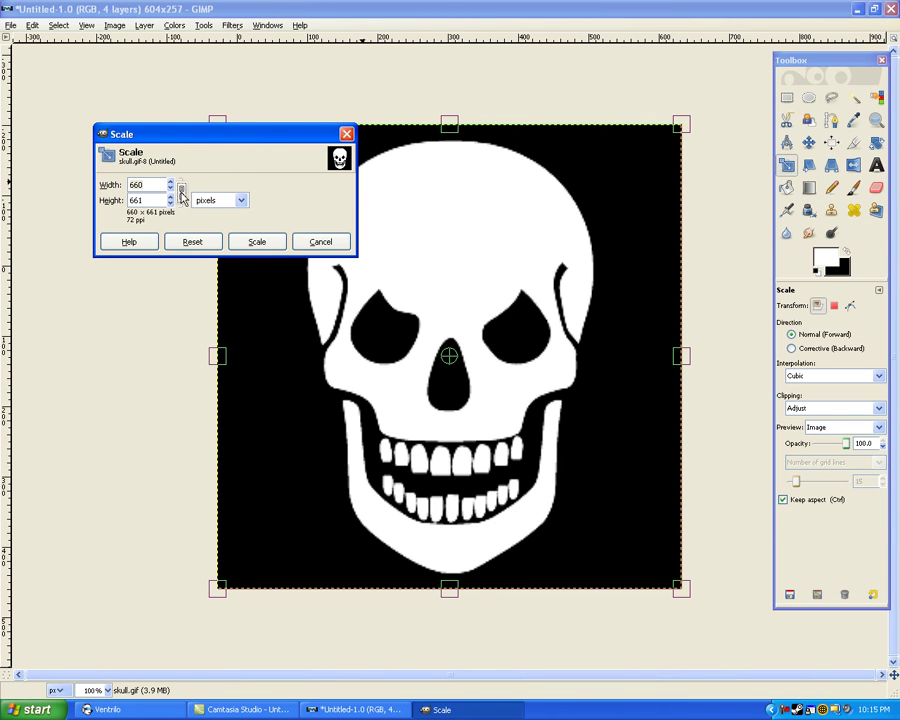
{"action": "left_click_drag", "start_coordinate": [250, 136], "coordinate": [99, 108]}
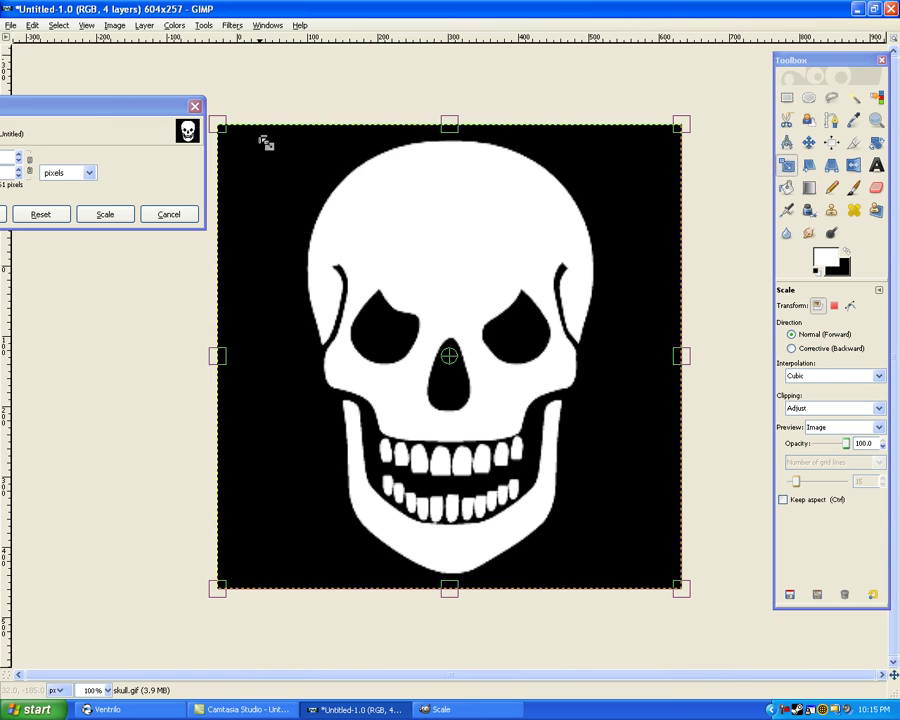
{"action": "mouse_move", "coordinate": [400, 300]}
{"action": "left_mouse_down"}
{"action": "mouse_move", "coordinate": [443, 382]}
{"action": "mouse_move", "coordinate": [466, 546]}
{"action": "mouse_move", "coordinate": [571, 395]}
{"action": "mouse_move", "coordinate": [606, 418]}
{"action": "mouse_move", "coordinate": [482, 539]}
{"action": "mouse_move", "coordinate": [315, 400]}
{"action": "mouse_move", "coordinate": [541, 494]}
{"action": "mouse_move", "coordinate": [620, 342]}
{"action": "mouse_move", "coordinate": [649, 466]}
{"action": "mouse_move", "coordinate": [640, 476]}
{"action": "left_mouse_up"}
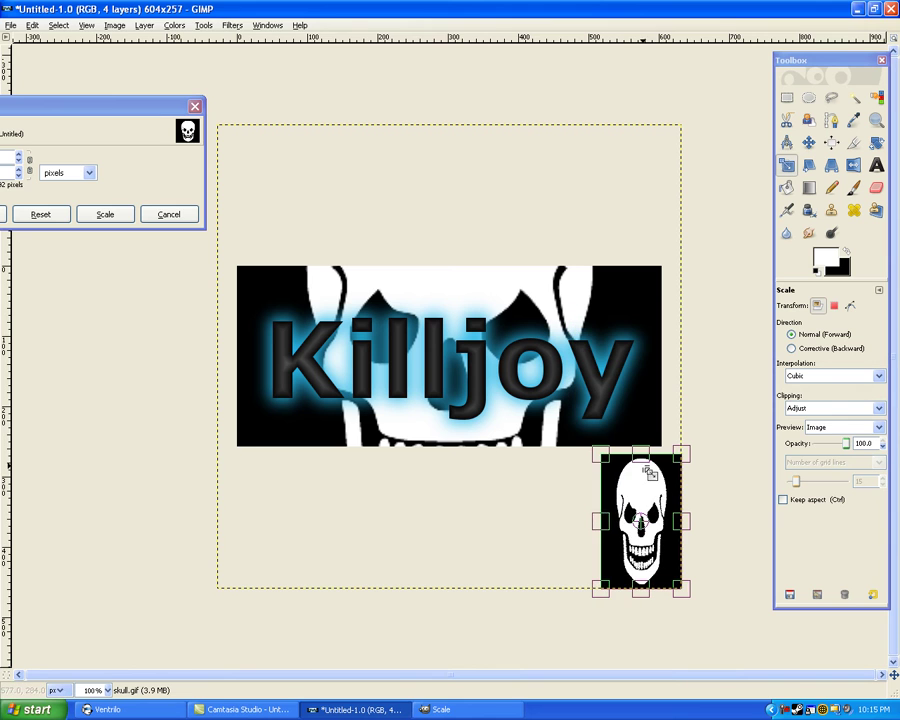
{"action": "left_click", "coordinate": [169, 214]}
Rescale the skull with the chain locked to 161 × 161 pixels and apply it.
{"action": "left_click", "coordinate": [526, 316]}
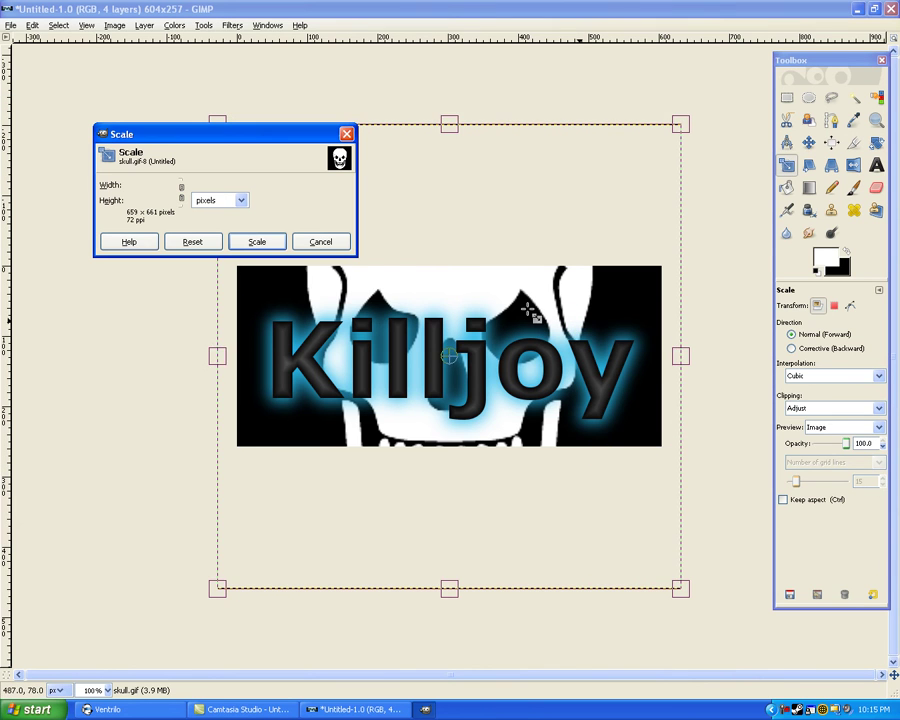
{"action": "left_click", "coordinate": [185, 200]}
{"action": "left_click_drag", "start_coordinate": [180, 129], "coordinate": [26, 101]}
{"action": "left_click_drag", "start_coordinate": [452, 282], "coordinate": [700, 524]}
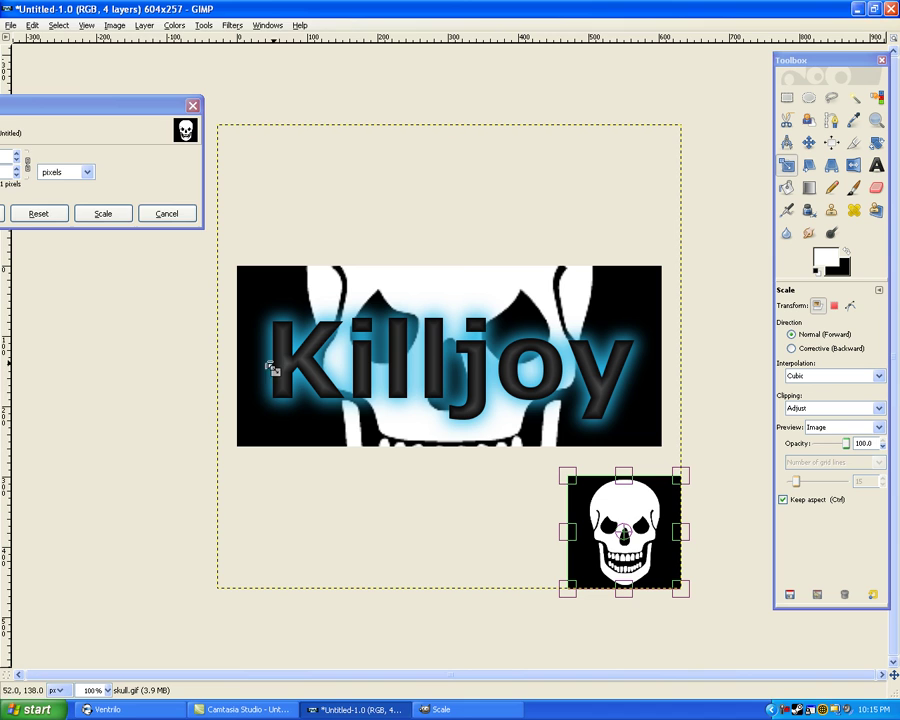
{"action": "left_click_drag", "start_coordinate": [84, 106], "coordinate": [214, 75]}
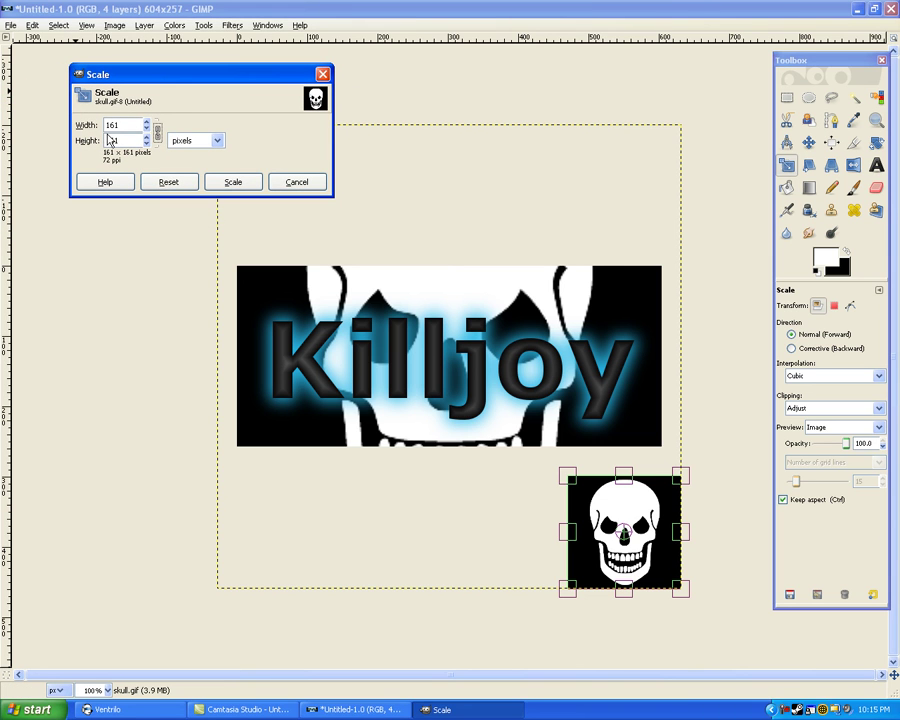
{"action": "left_click", "coordinate": [233, 182]}
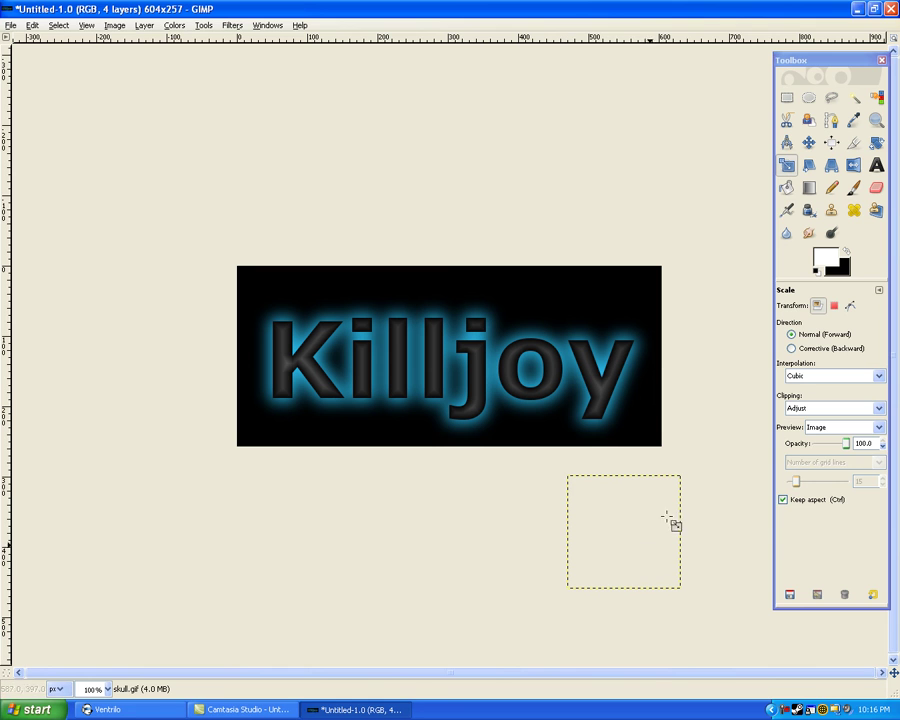
Move the skull layer to the top-right corner of the Killjoy banner, then begin saving.
{"action": "left_click", "coordinate": [807, 143]}
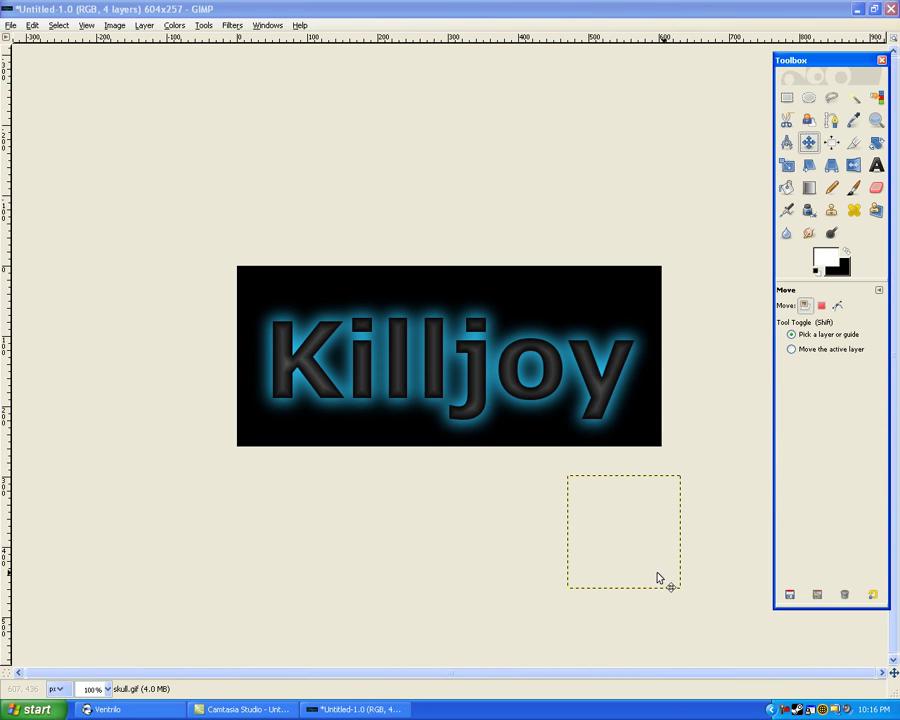
{"action": "mouse_move", "coordinate": [631, 548]}
{"action": "left_mouse_down"}
{"action": "mouse_move", "coordinate": [590, 320]}
{"action": "mouse_move", "coordinate": [607, 326]}
{"action": "left_mouse_up"}
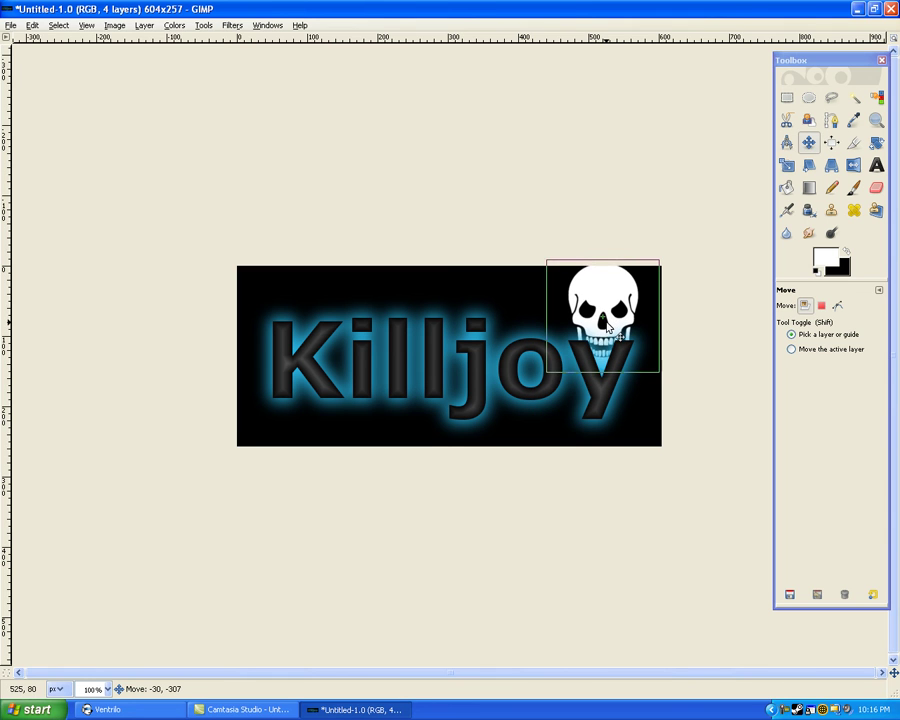
{"action": "left_click_drag", "start_coordinate": [607, 326], "coordinate": [607, 331]}
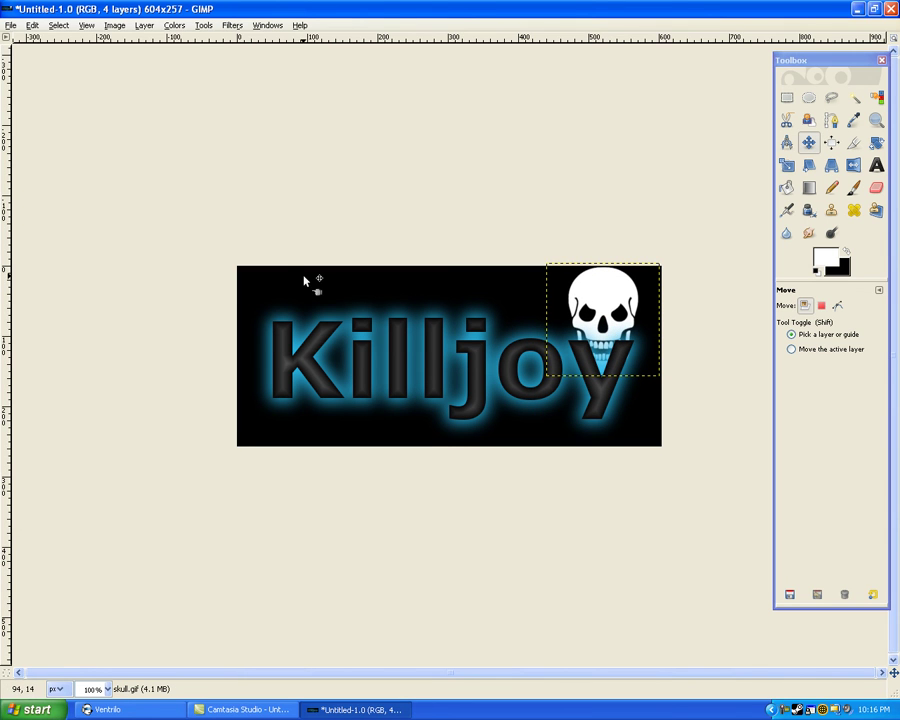
{"action": "left_click", "coordinate": [9, 25]}
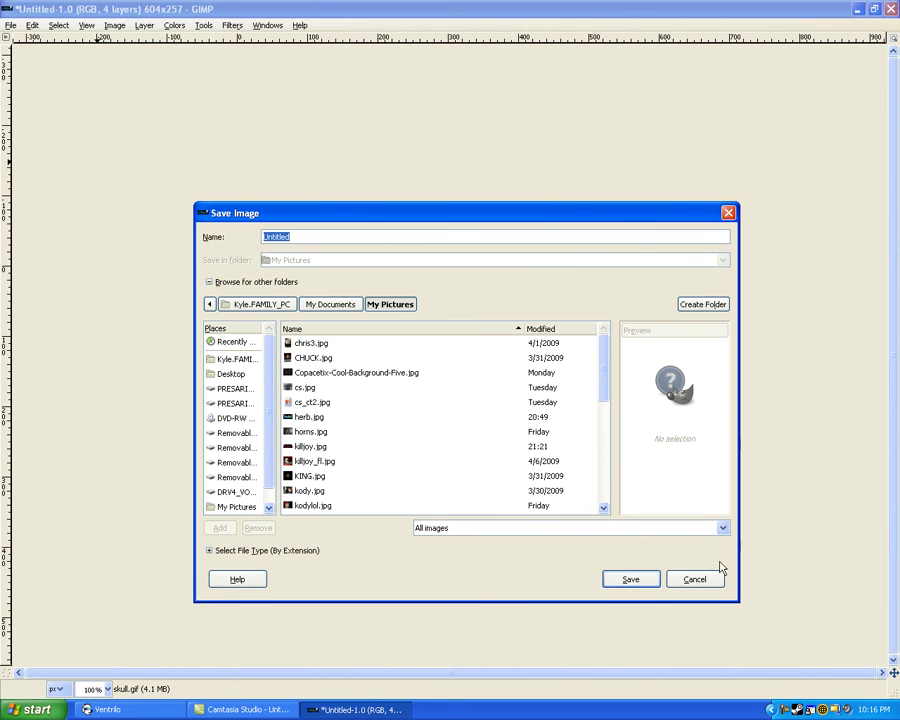
Dismiss both save dialogs without saving and close the Killjoy image window.
{"action": "left_click", "coordinate": [712, 579]}
{"action": "left_click", "coordinate": [8, 24]}
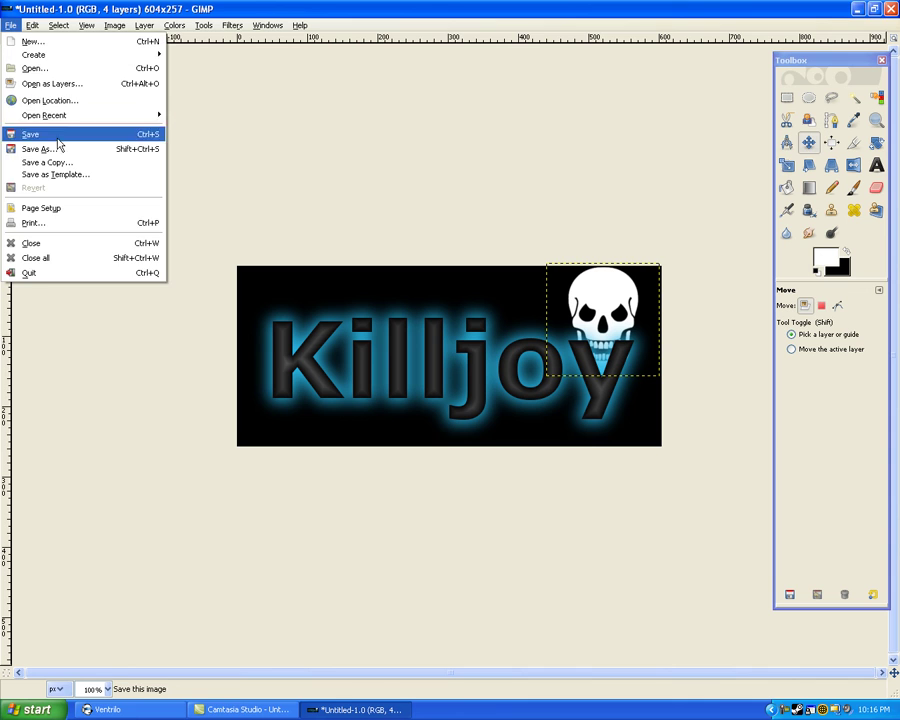
{"action": "left_click", "coordinate": [58, 150]}
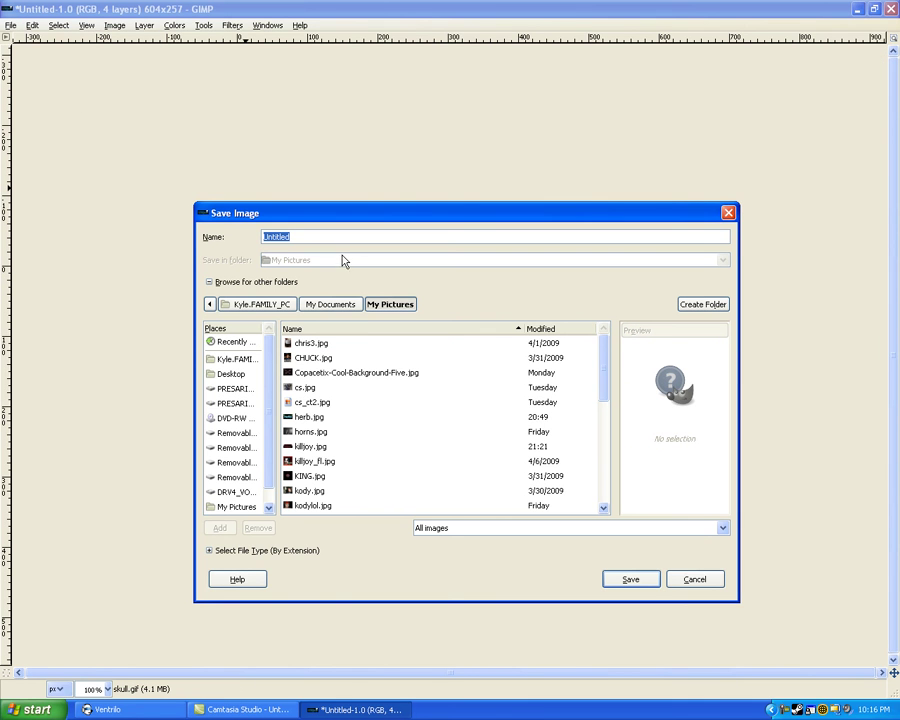
{"action": "double_click", "coordinate": [304, 236]}
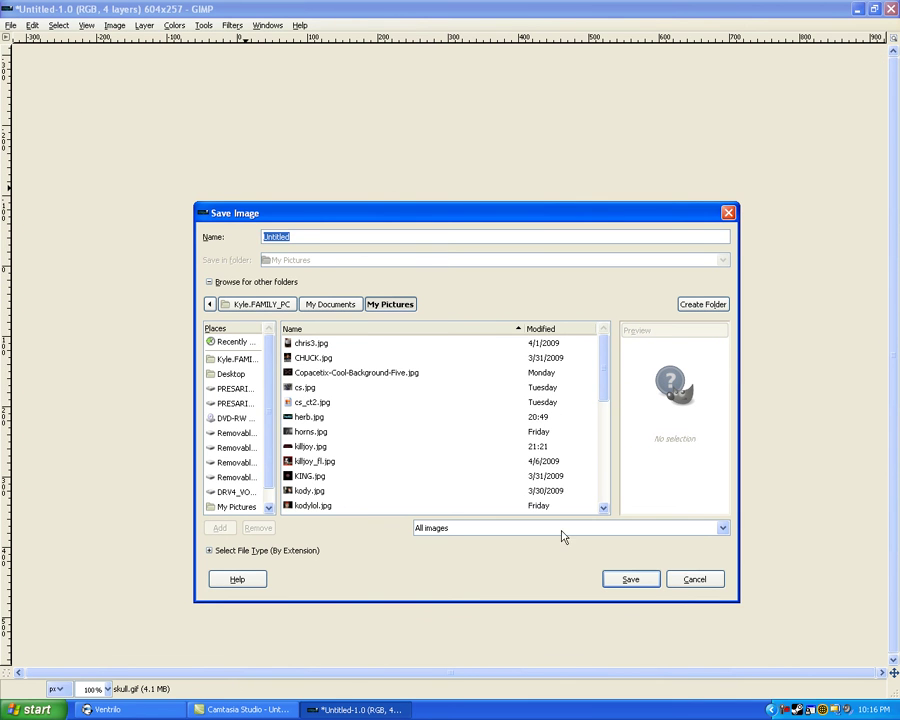
{"action": "left_click", "coordinate": [690, 579]}
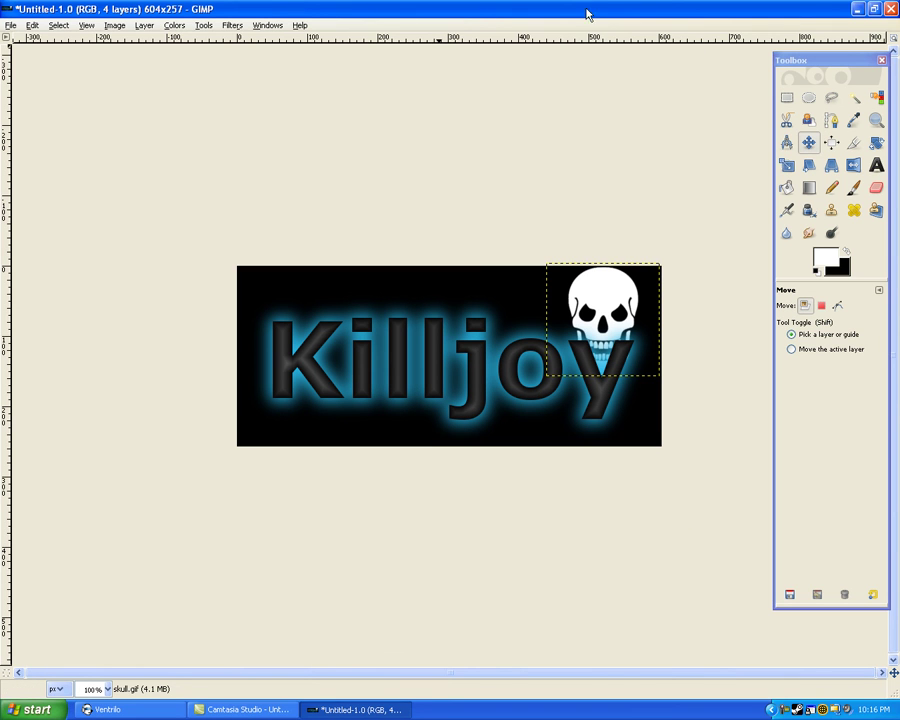
{"action": "left_click", "coordinate": [890, 9]}
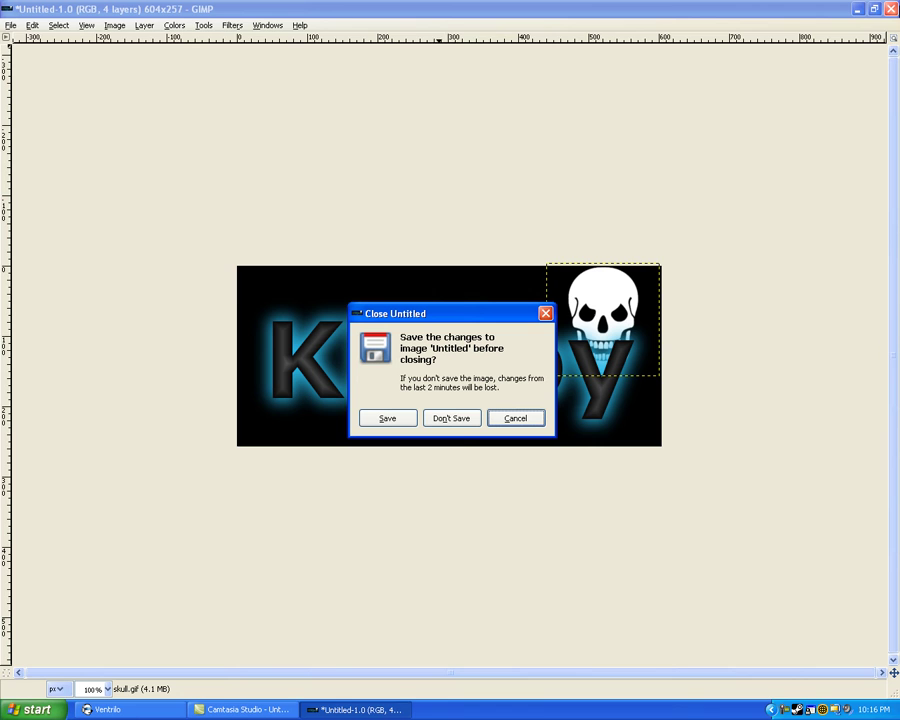
Discard the image's changes, minimise GIMP, and run DecalConverter past the publisher warning.
{"action": "left_click", "coordinate": [473, 420]}
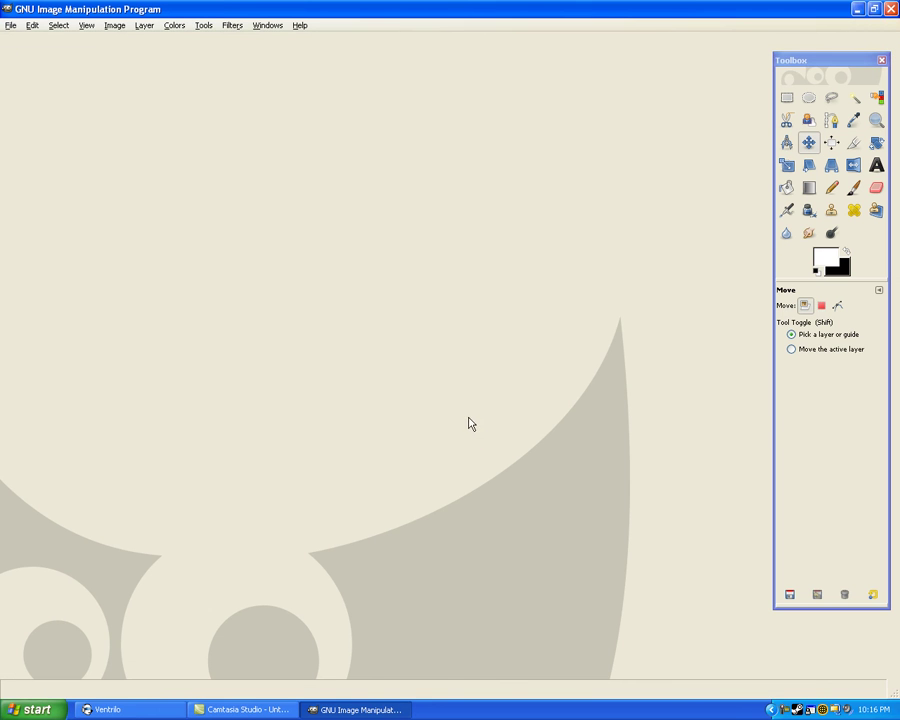
{"action": "left_click", "coordinate": [857, 9]}
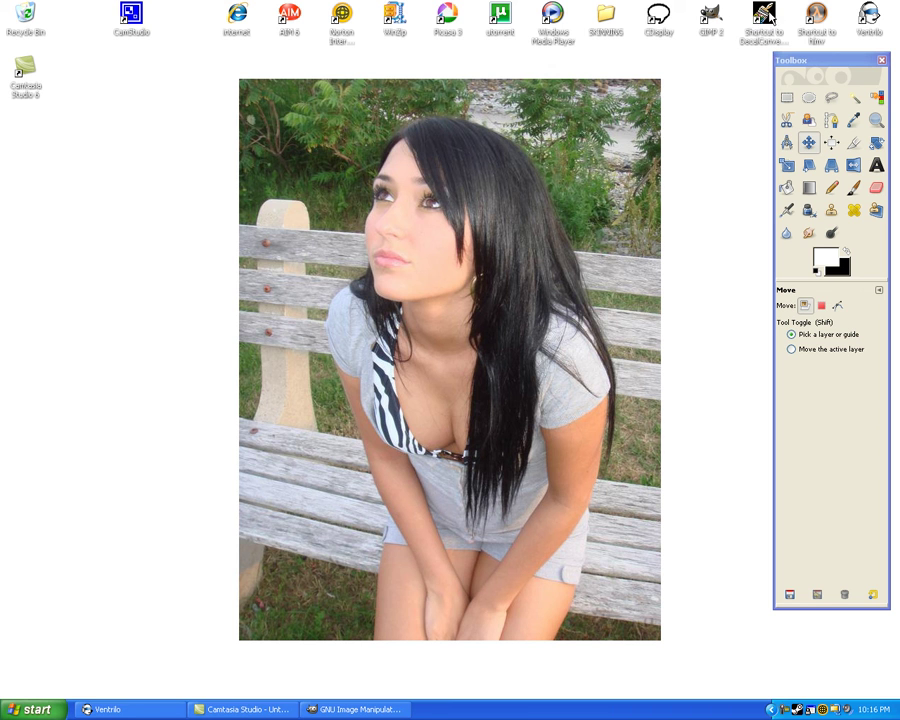
{"action": "left_click_drag", "start_coordinate": [769, 15], "coordinate": [242, 281]}
{"action": "double_click", "coordinate": [233, 283]}
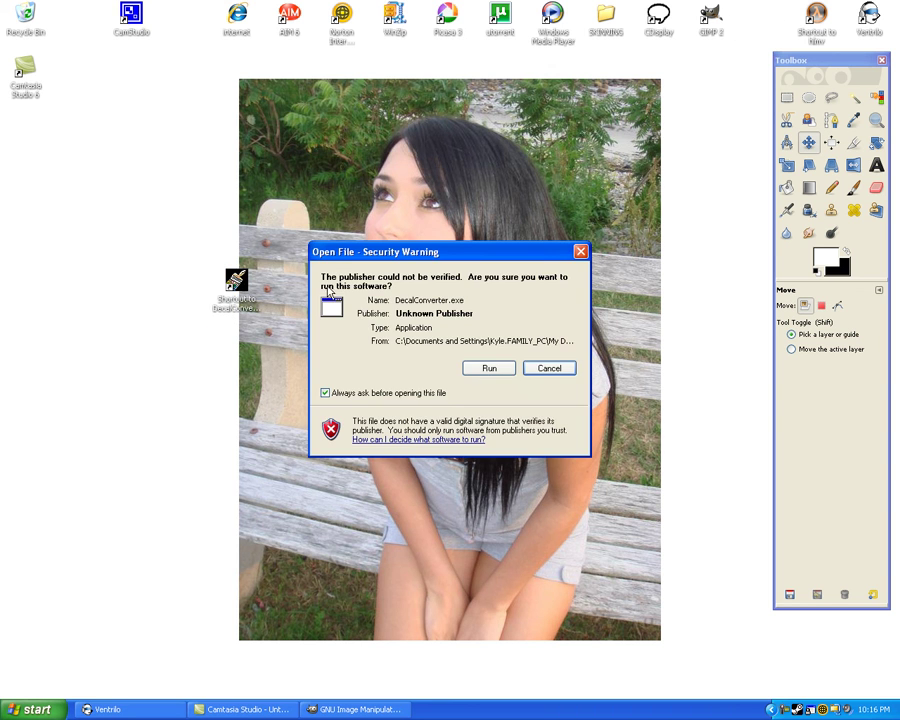
{"action": "left_click", "coordinate": [489, 369]}
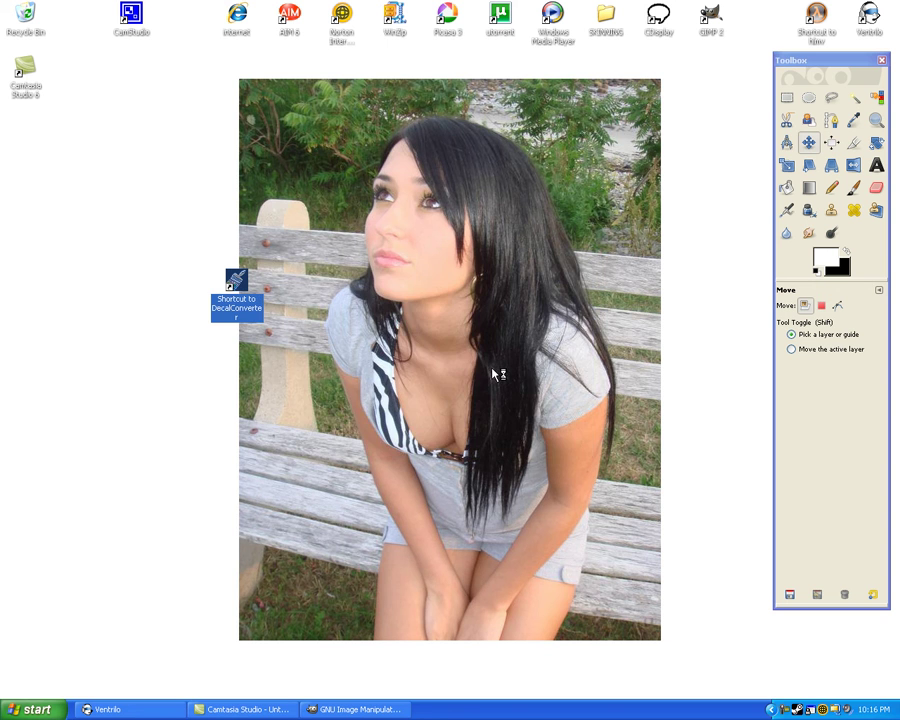
Load the herb picture into DecalConverter as a 144 × 80 decal preview.
{"action": "left_click", "coordinate": [270, 284]}
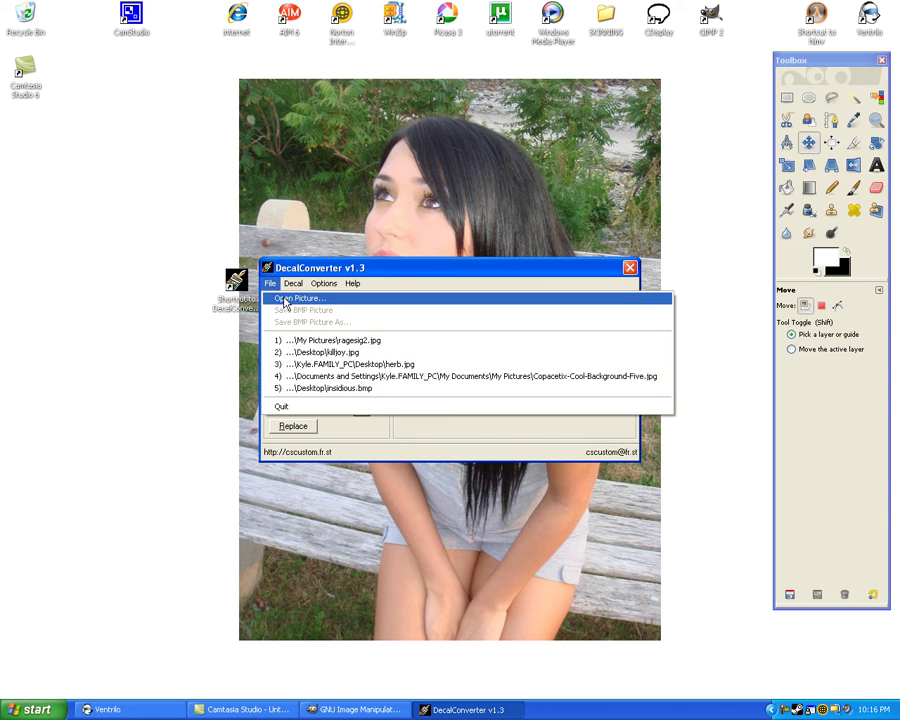
{"action": "left_click", "coordinate": [293, 180]}
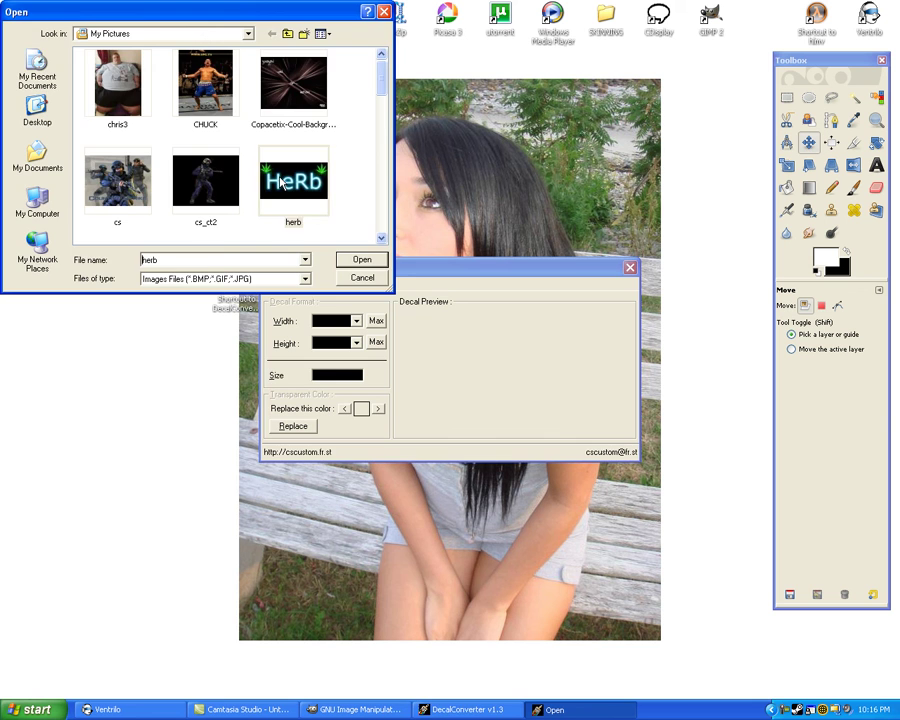
{"action": "left_click", "coordinate": [370, 259]}
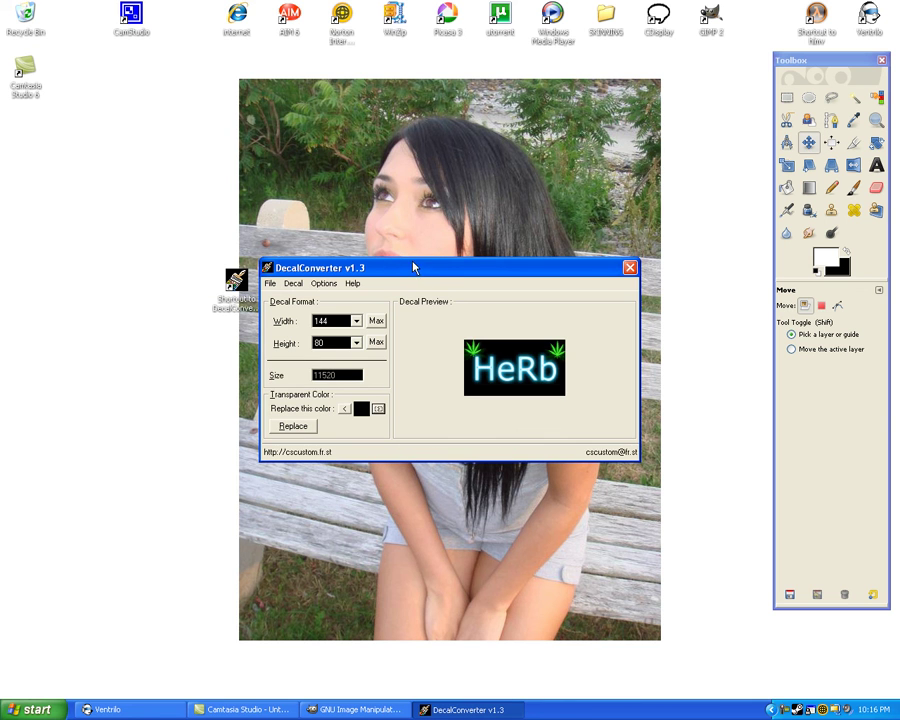
{"action": "left_click_drag", "start_coordinate": [418, 264], "coordinate": [516, 189]}
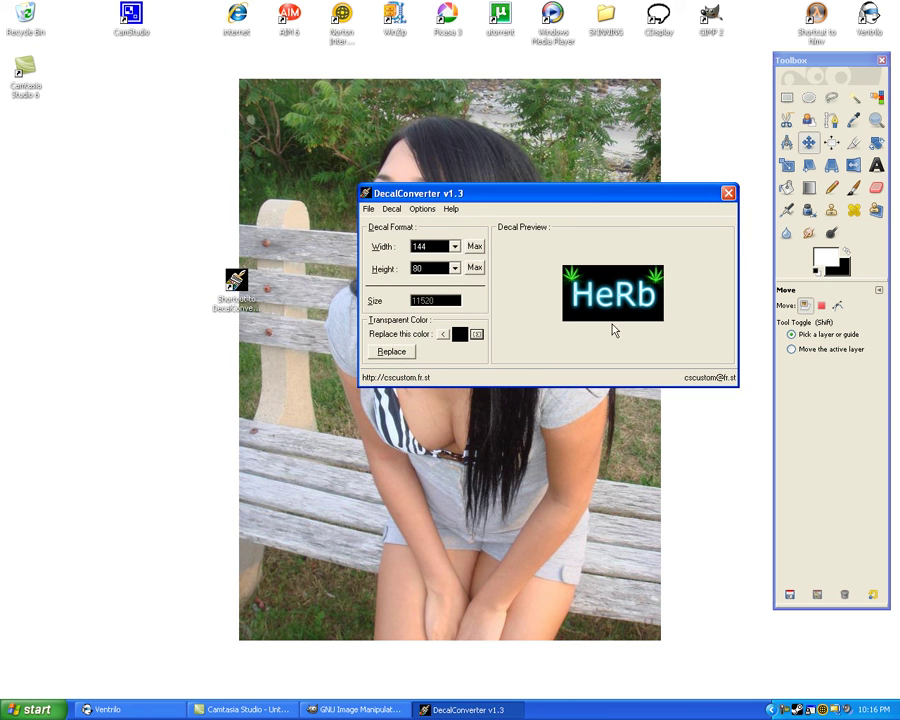
Check the Decal menu, close DecalConverter, and return its shortcut to the top icon row.
{"action": "left_click", "coordinate": [391, 209]}
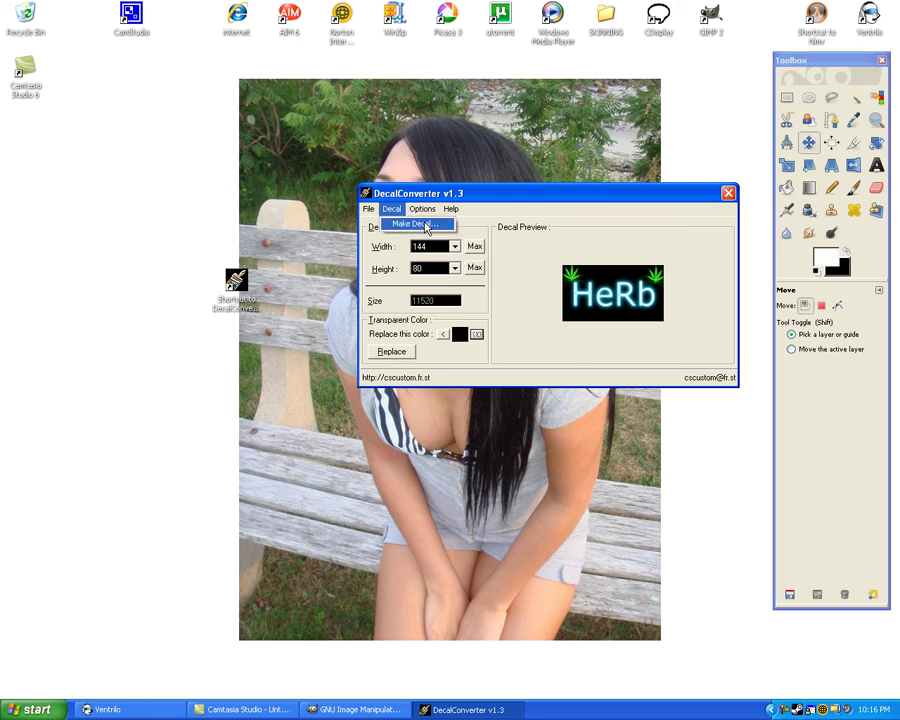
{"action": "left_click", "coordinate": [729, 194]}
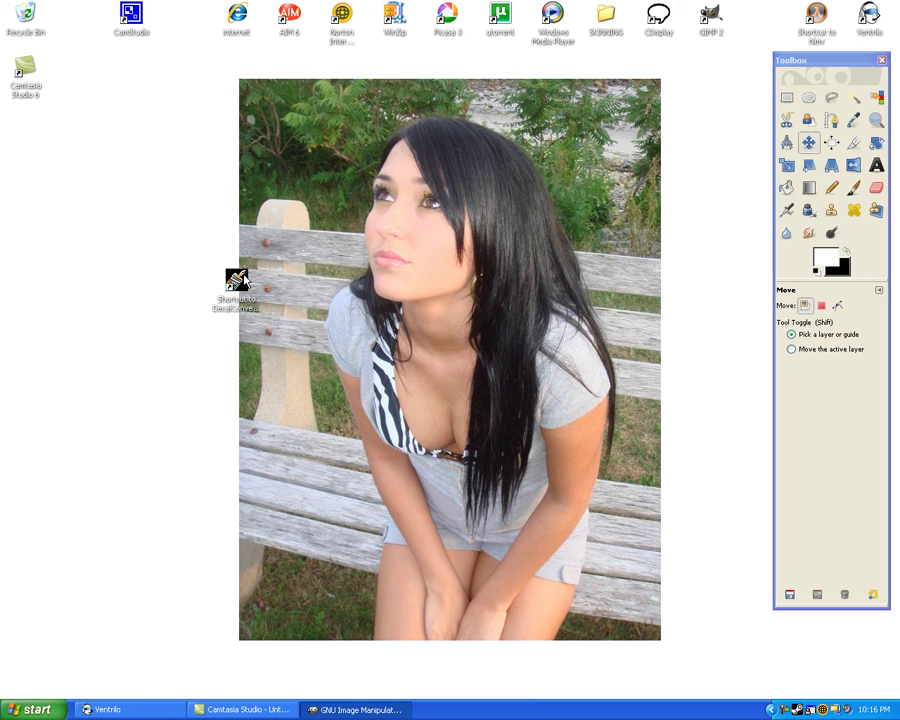
{"action": "left_click_drag", "start_coordinate": [245, 283], "coordinate": [760, 22]}
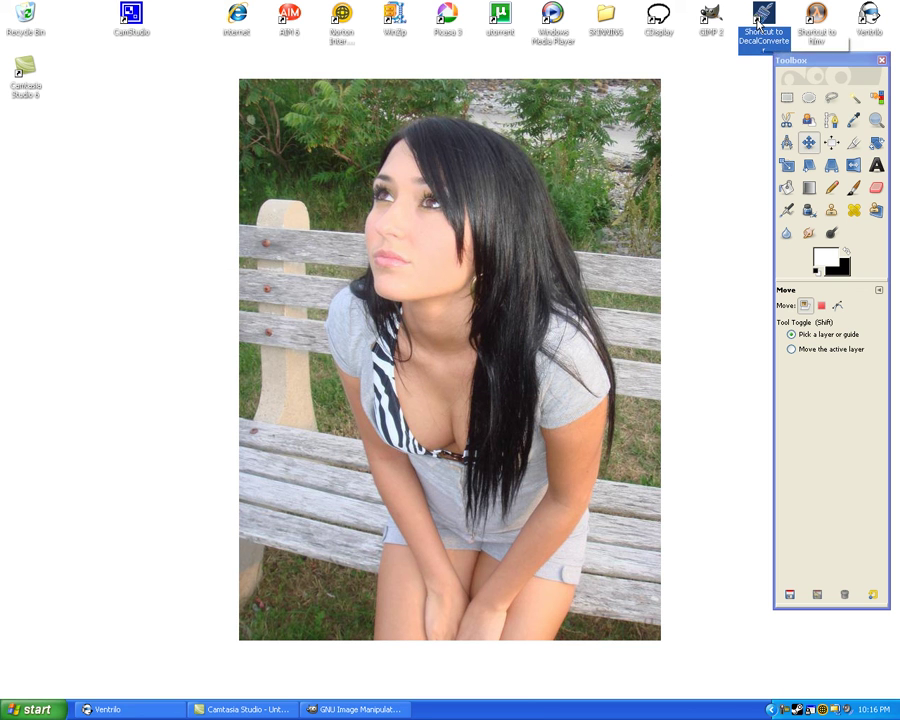